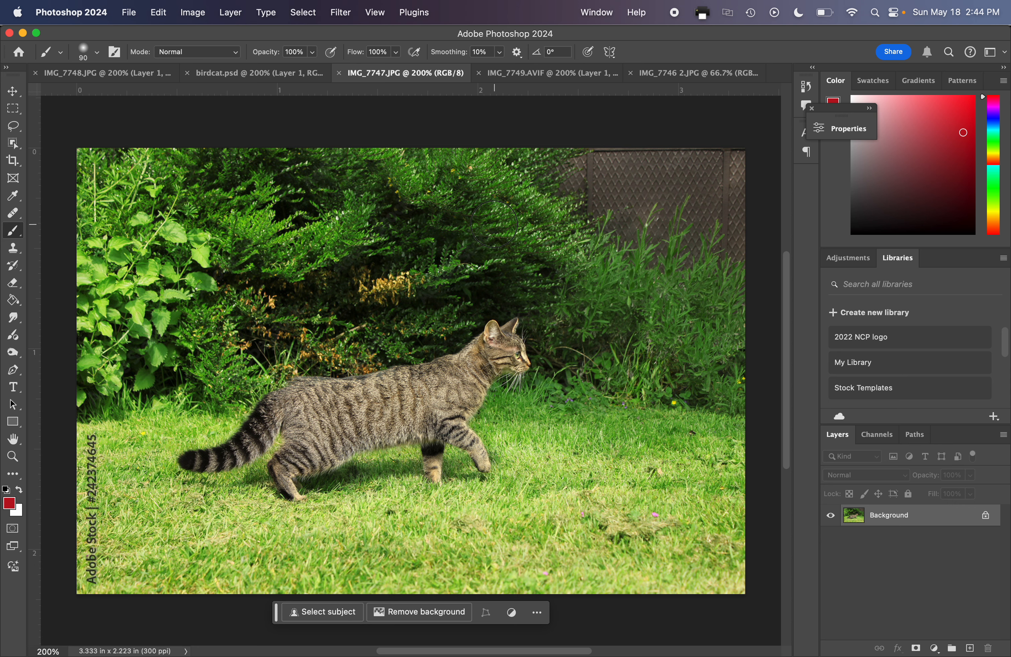
# Select the bird in IMG_7746 2.JPG with Select Subject and copy it into IMG_7747.JPG as a new layer.
pyautogui.click(213, 73)
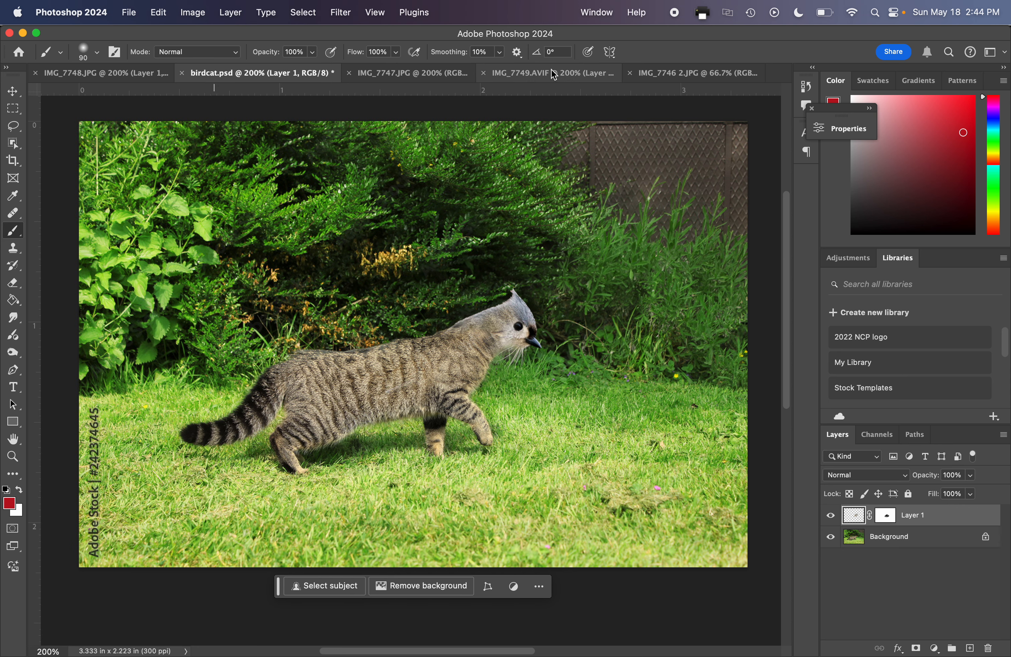
pyautogui.click(511, 77)
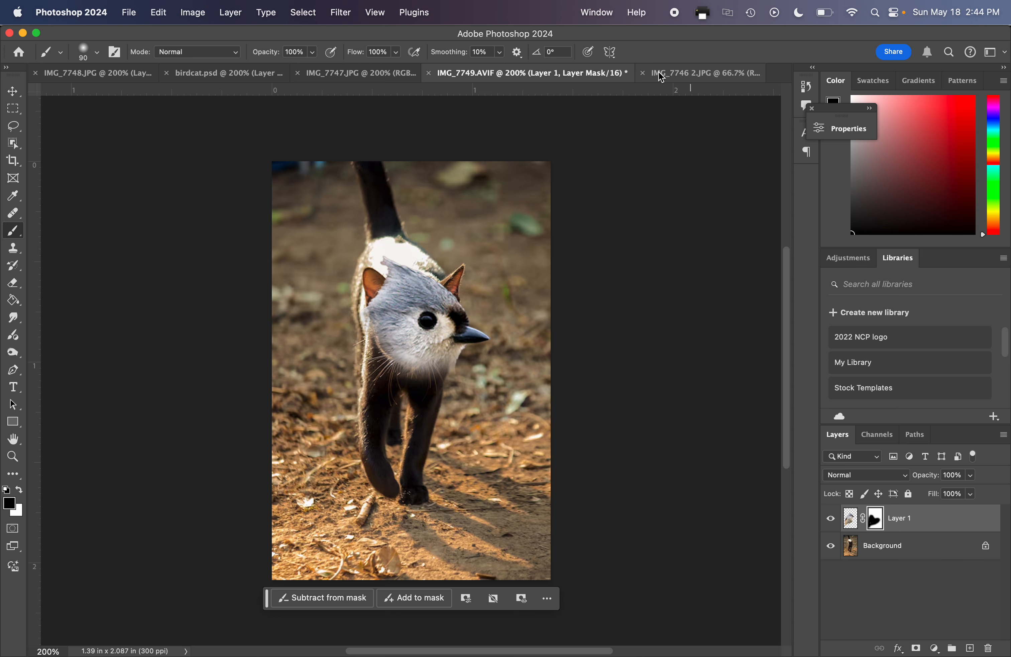
pyautogui.click(682, 73)
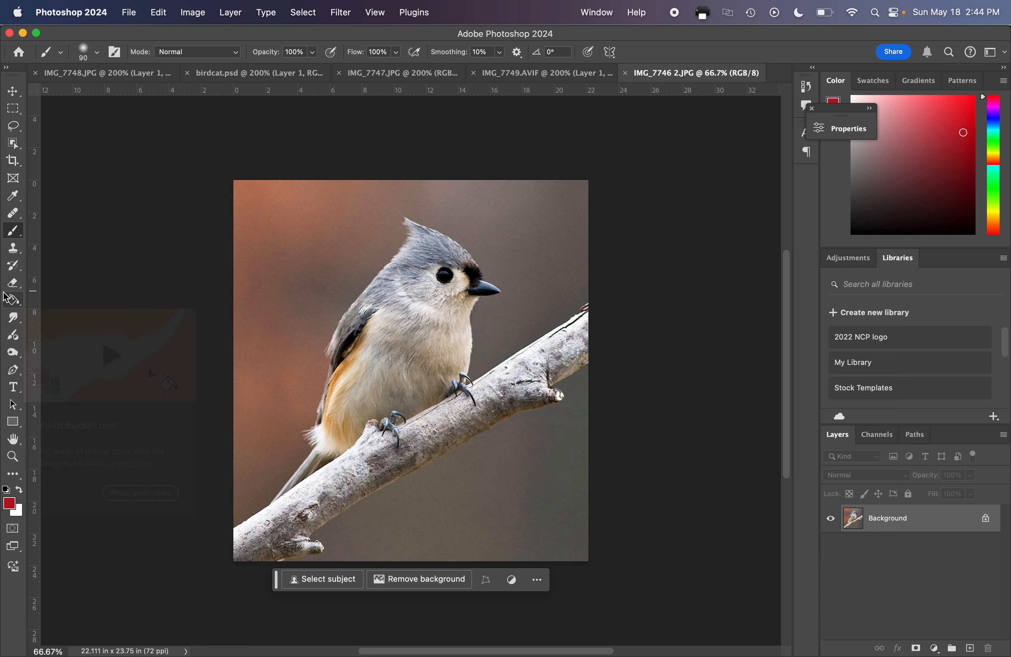
pyautogui.click(303, 13)
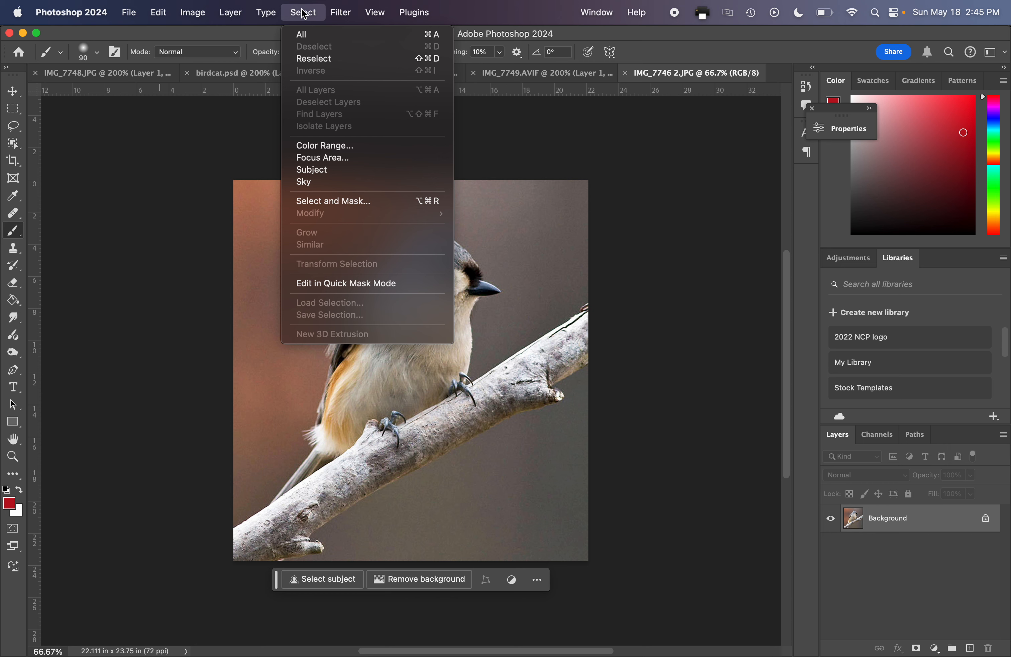
pyautogui.click(335, 171)
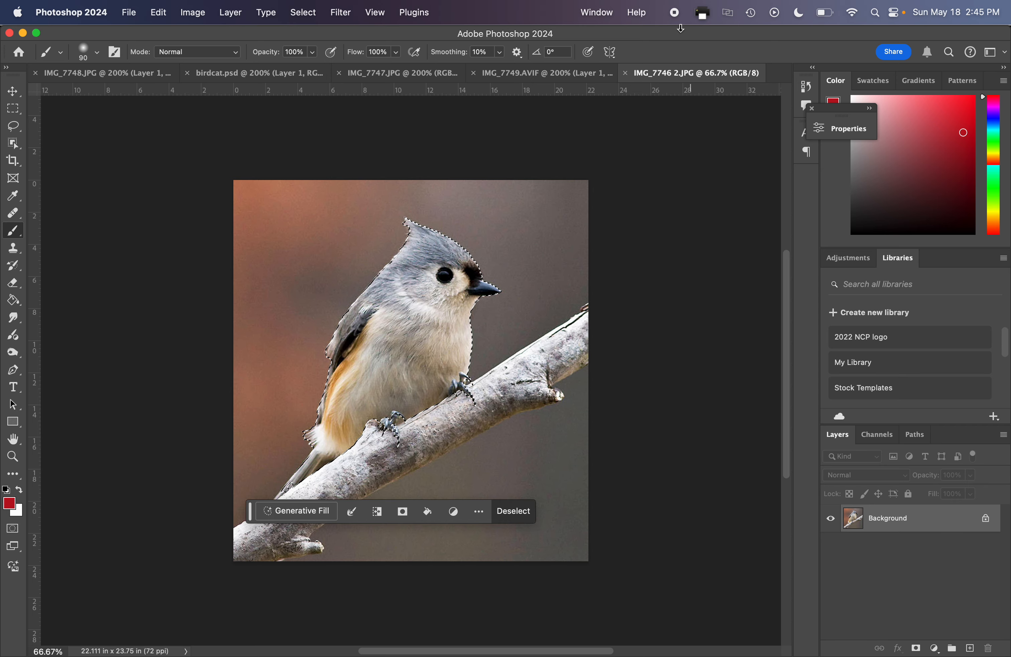
pyautogui.click(367, 79)
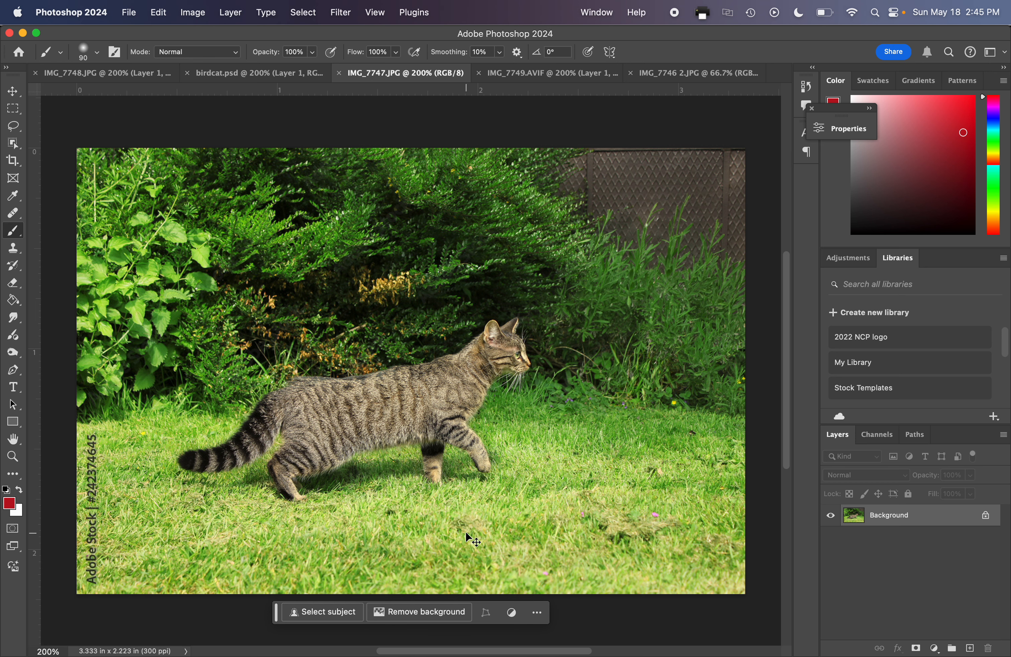
pyautogui.moveTo(465, 531); pyautogui.dragTo(465, 531)
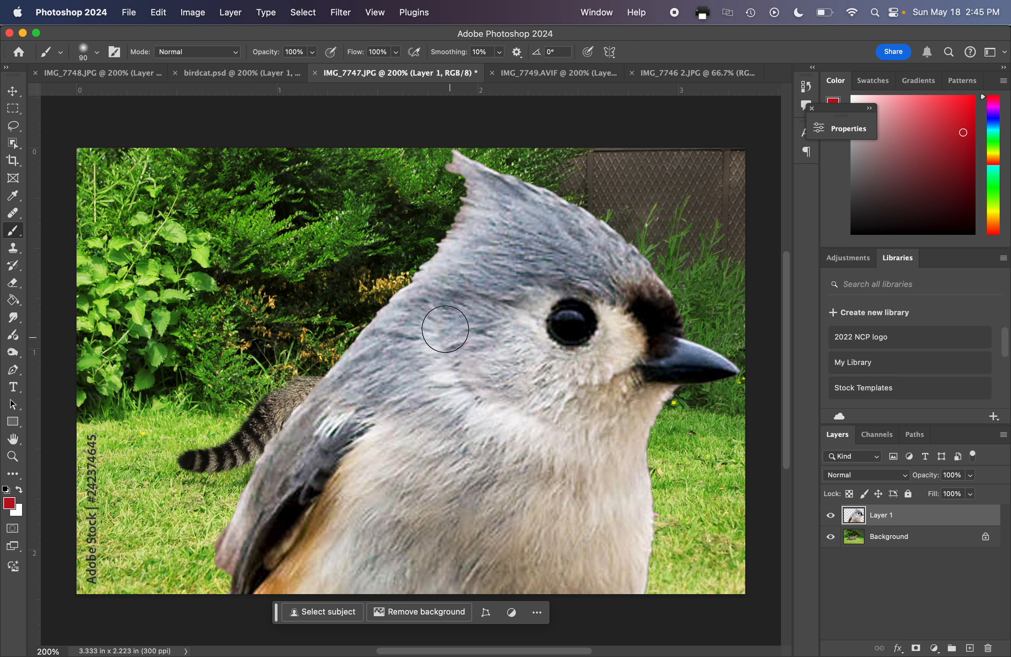
# Scale the bird layer down to about 25% with Free Transform and move it over the front of the cat.
pyautogui.click(153, 12)
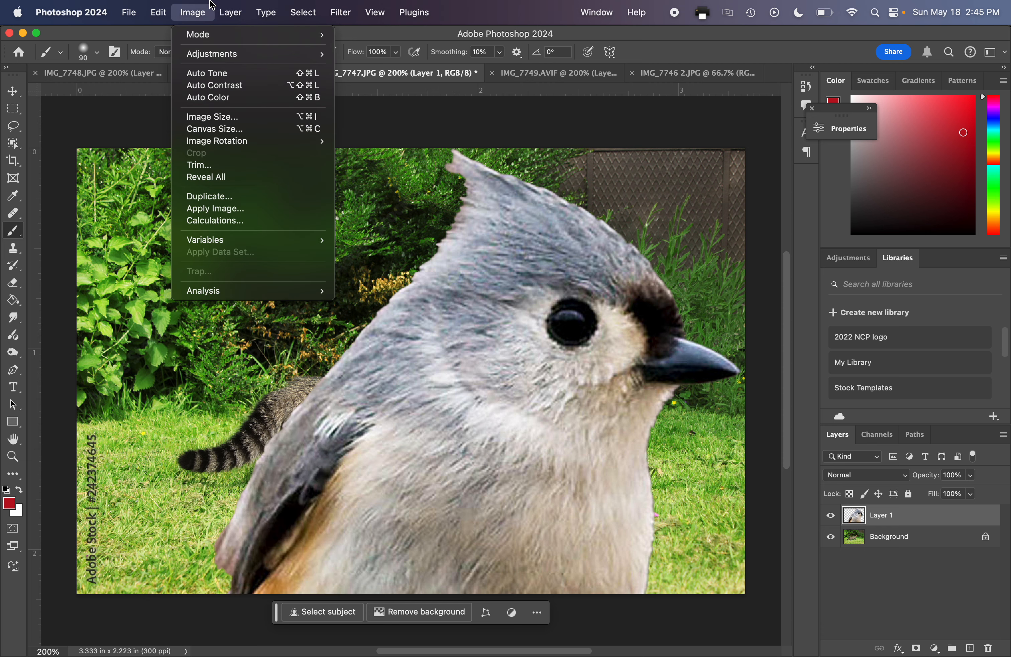
pyautogui.click(160, 12)
pyautogui.press('super+t')
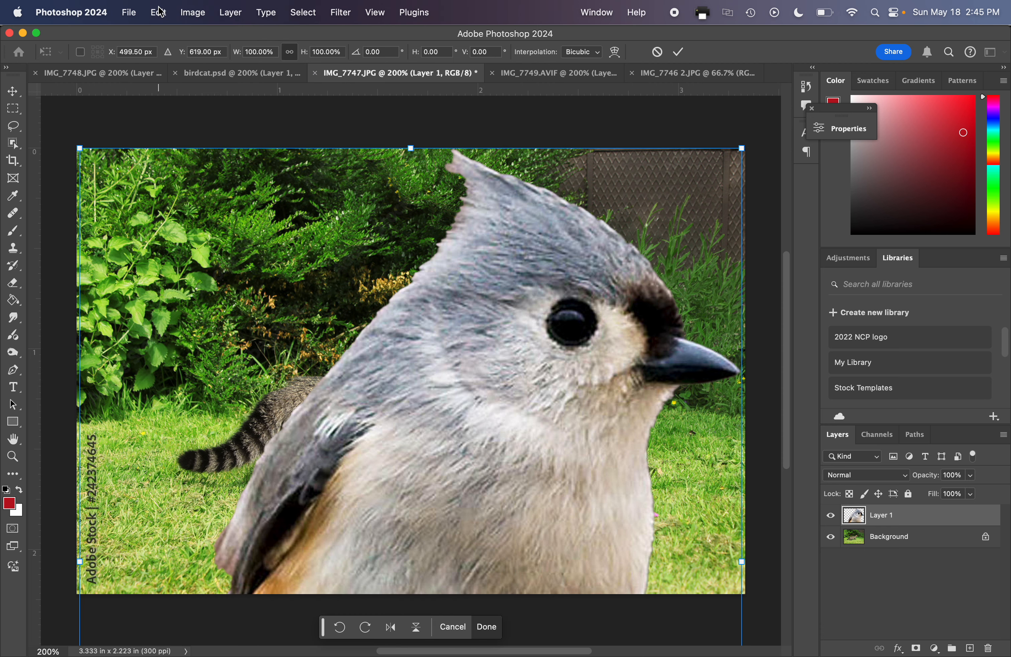
pyautogui.moveTo(78, 148); pyautogui.dragTo(386, 531)
pyautogui.moveTo(601, 549); pyautogui.dragTo(447, 315)
pyautogui.moveTo(228, 293); pyautogui.dragTo(403, 510)
pyautogui.moveTo(504, 574); pyautogui.dragTo(456, 359)
pyautogui.moveTo(354, 294); pyautogui.dragTo(379, 324)
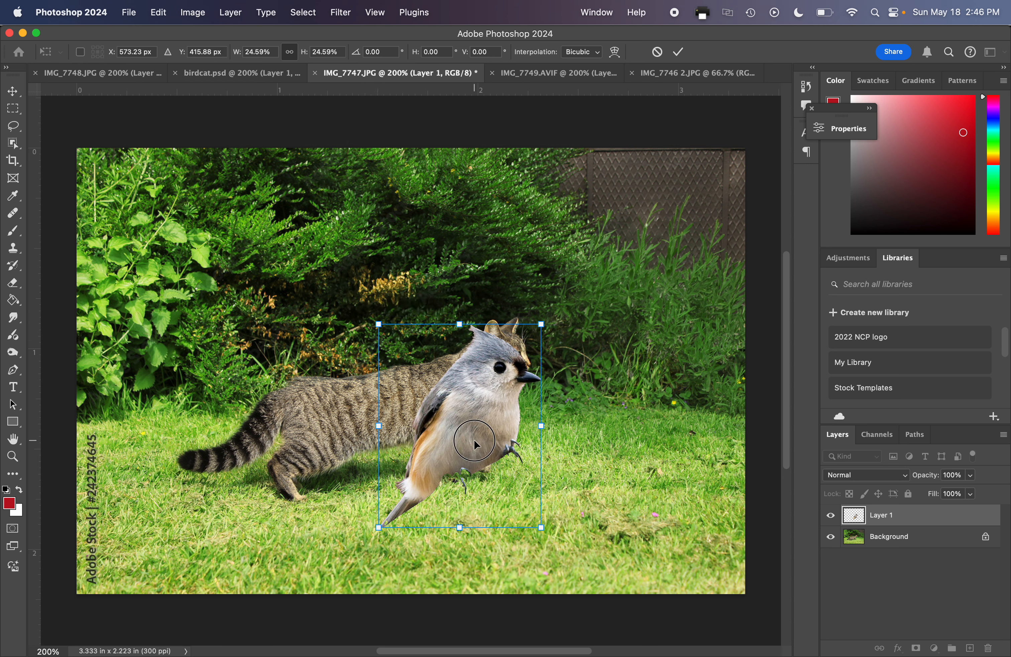
pyautogui.moveTo(475, 439)
pyautogui.mouseDown()
pyautogui.moveTo(476, 409)
pyautogui.moveTo(476, 422)
pyautogui.mouseUp()
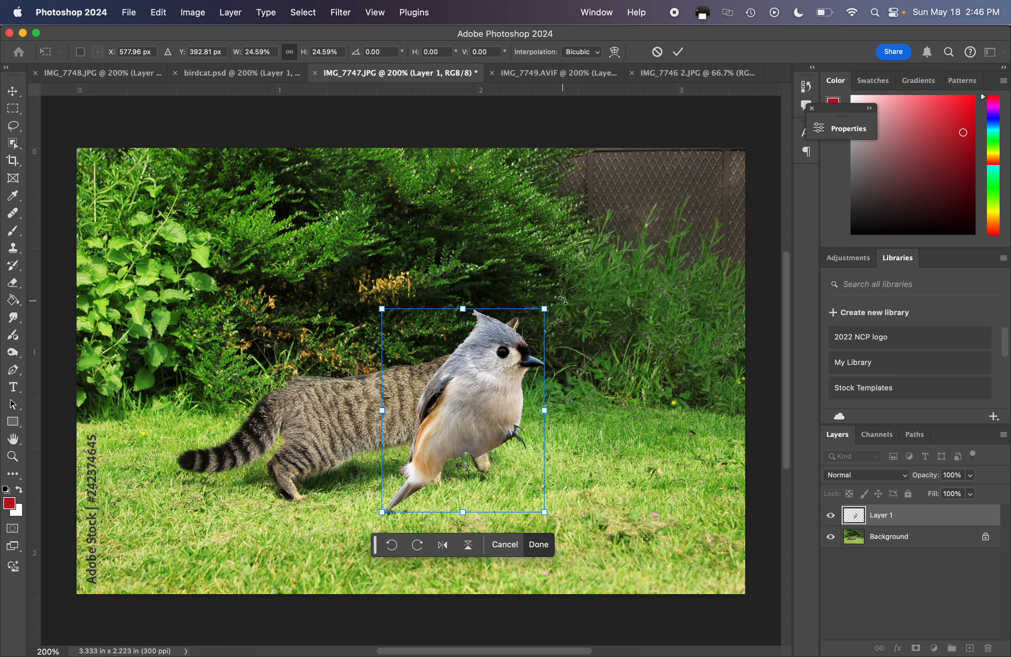
# Rotate the bird about 35° clockwise, shrink it to about 21%, place it over the cat's head, and apply the transform.
pyautogui.moveTo(563, 301); pyautogui.dragTo(595, 379)
pyautogui.moveTo(466, 408); pyautogui.dragTo(447, 390)
pyautogui.moveTo(449, 514); pyautogui.dragTo(448, 481)
pyautogui.moveTo(435, 388)
pyautogui.mouseDown()
pyautogui.moveTo(437, 403)
pyautogui.moveTo(448, 396)
pyautogui.mouseUp()
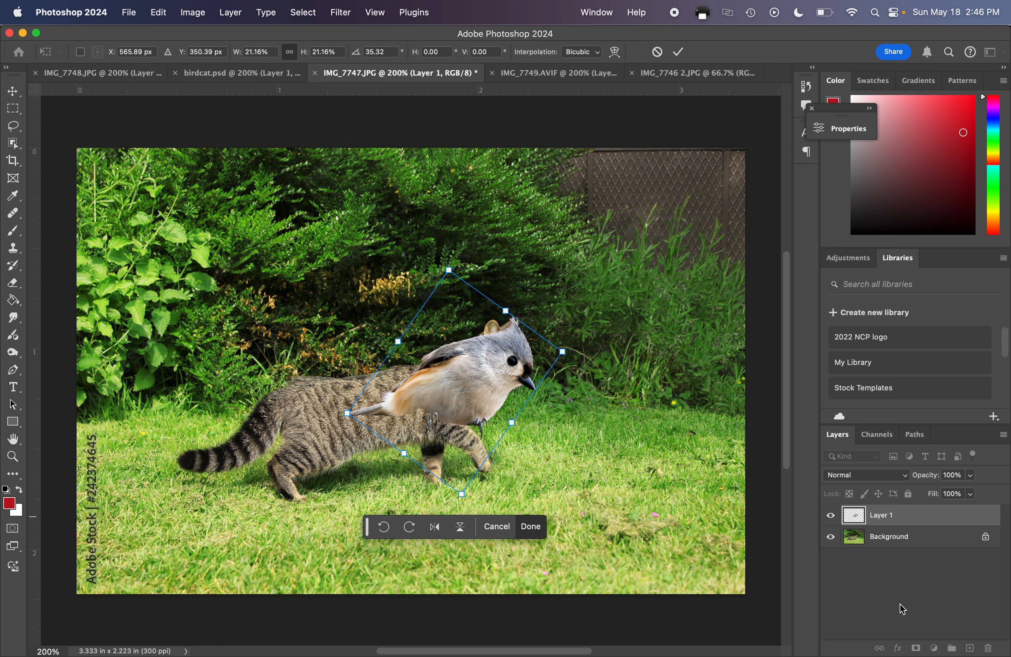
pyautogui.press('Return')
pyautogui.press('b')
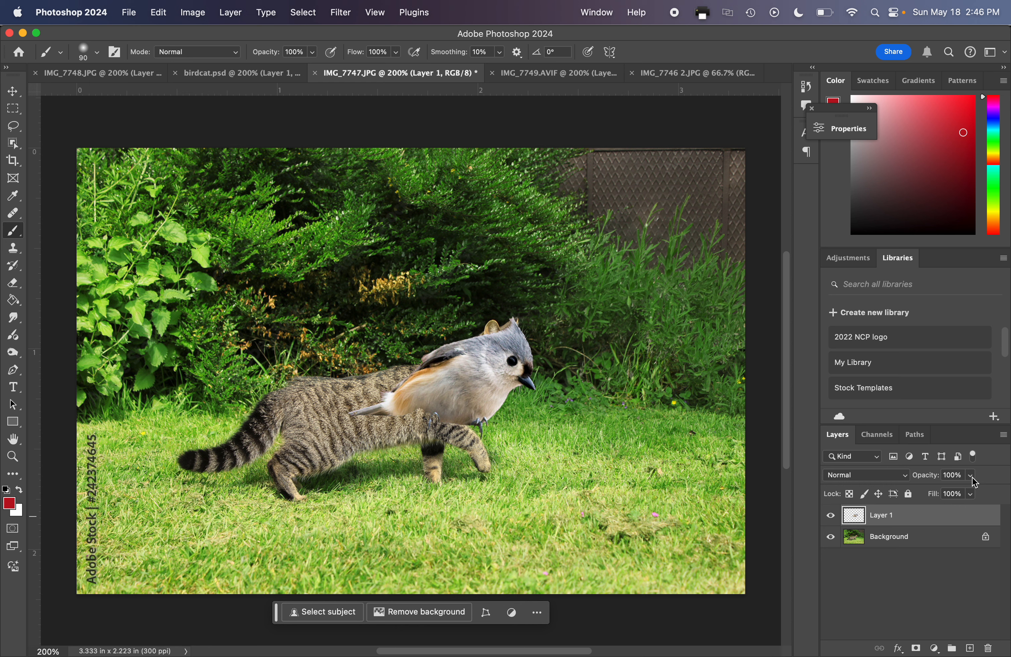
# Lower the bird layer's opacity to 57% so the cat shows through.
pyautogui.click(971, 476)
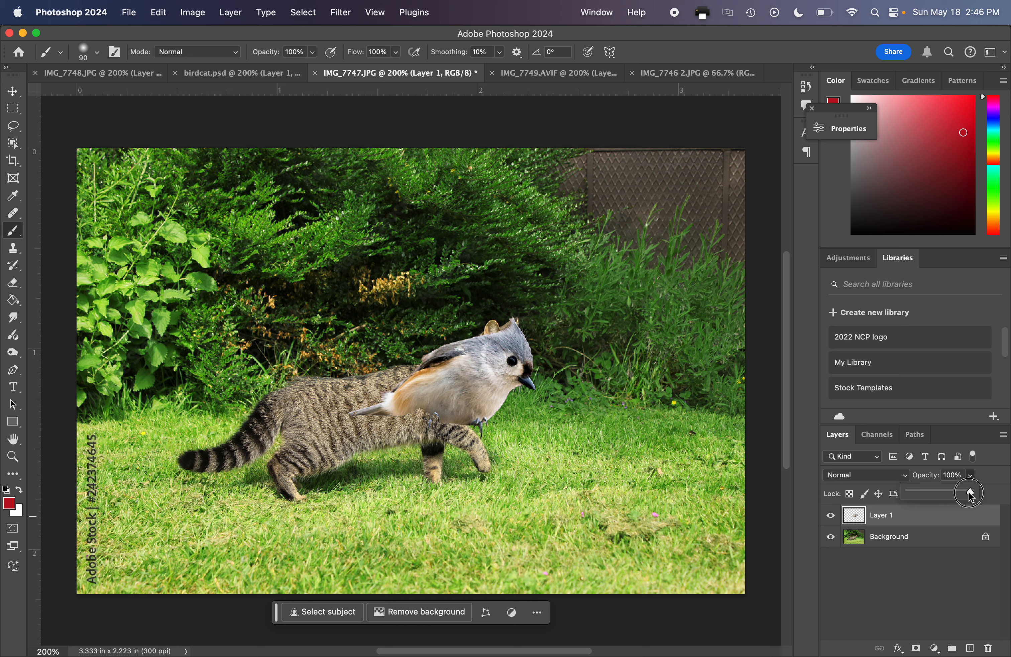
pyautogui.moveTo(971, 491); pyautogui.dragTo(947, 496)
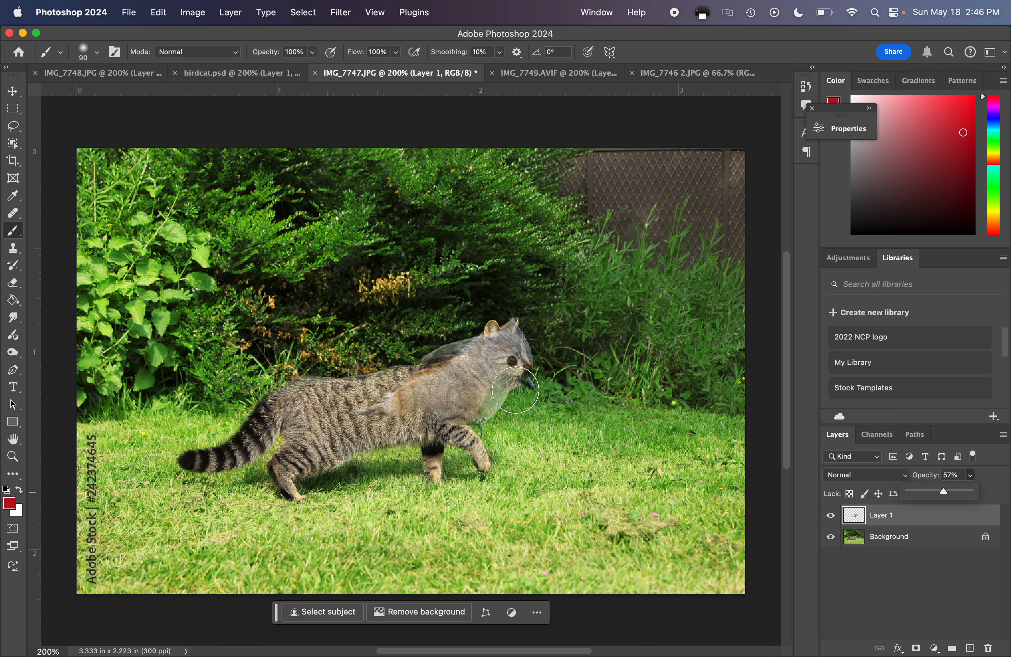
pyautogui.click(854, 516)
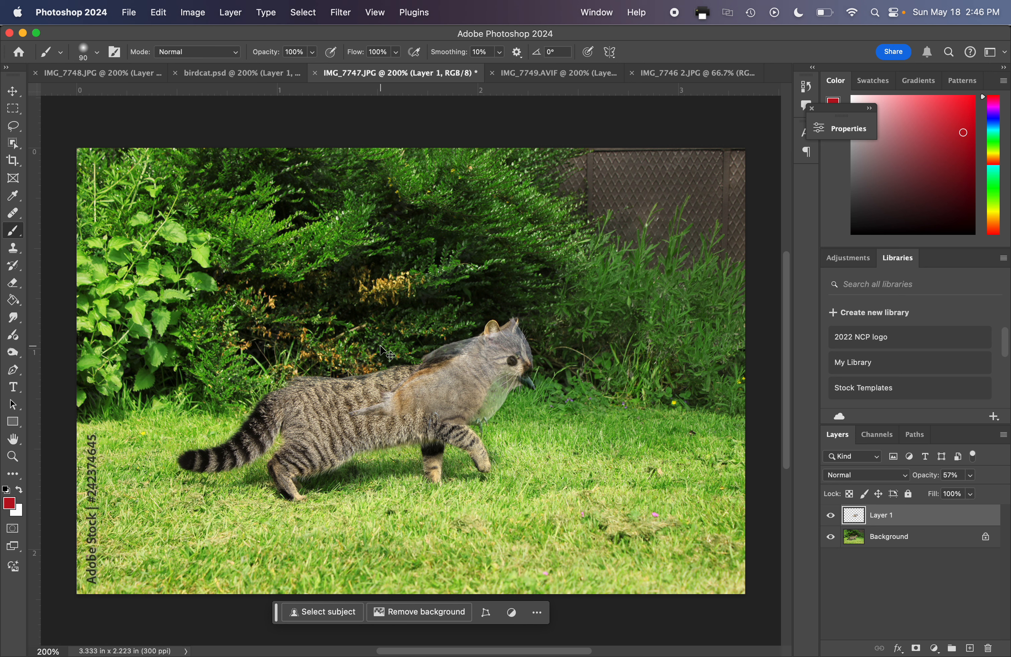
# Scale the bird layer to about 72% with Free Transform, align its head with the cat's head, and apply the transform.
pyautogui.press('super+t')
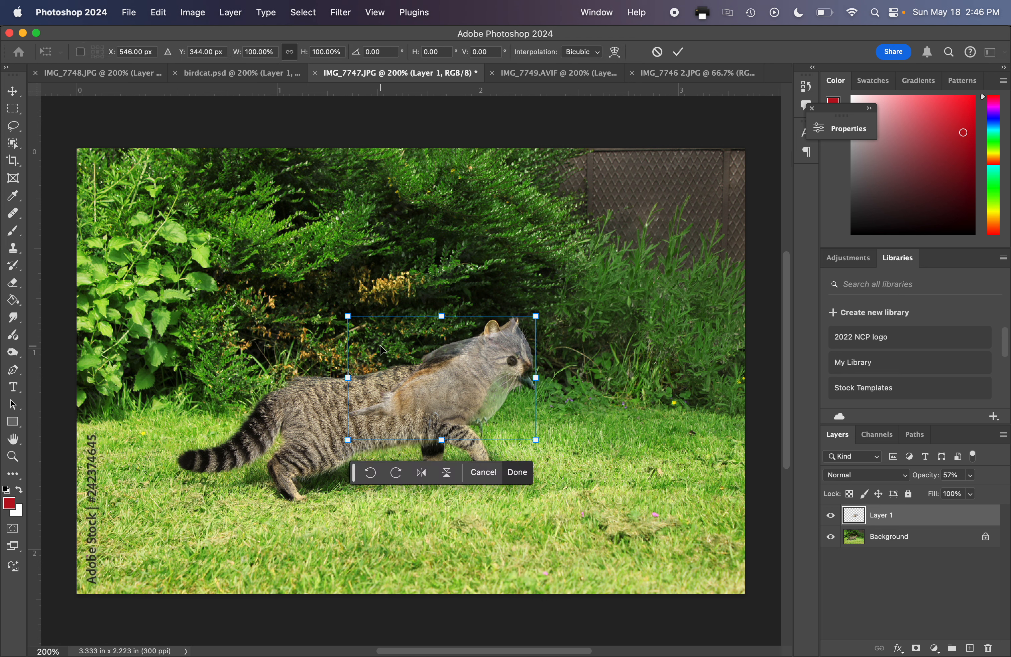
pyautogui.moveTo(445, 376); pyautogui.dragTo(447, 375)
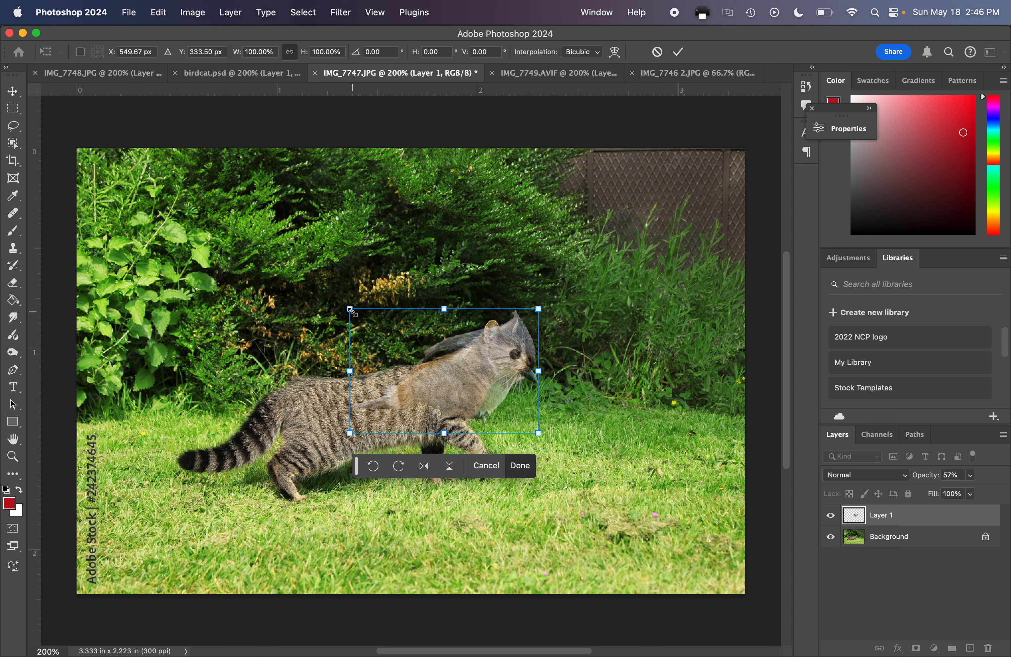
pyautogui.moveTo(350, 308); pyautogui.dragTo(358, 315)
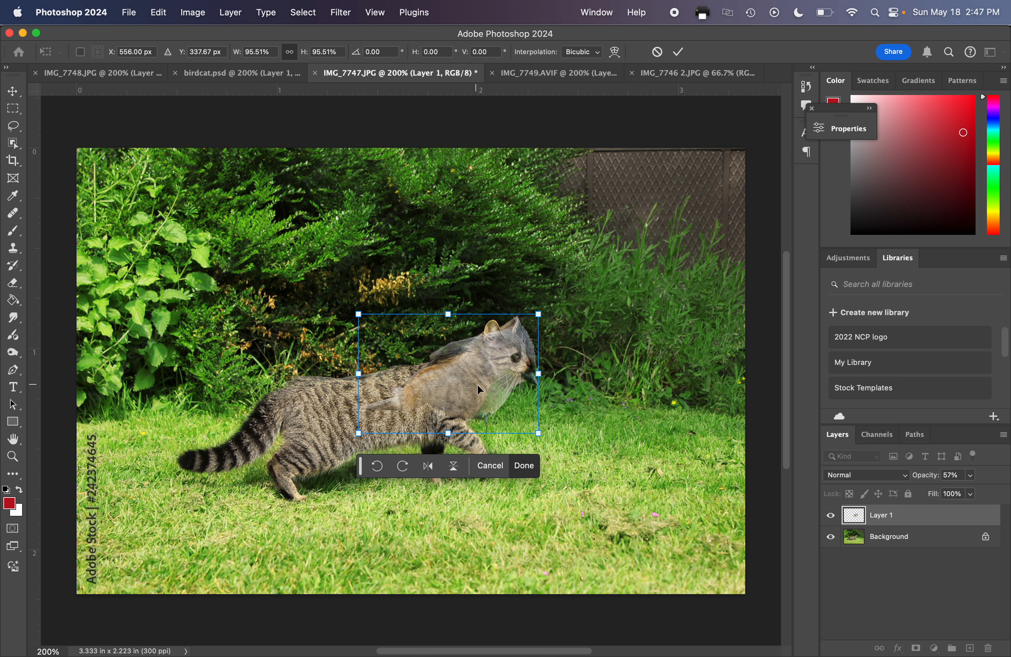
pyautogui.moveTo(359, 315); pyautogui.dragTo(402, 343)
pyautogui.moveTo(456, 374); pyautogui.dragTo(450, 352)
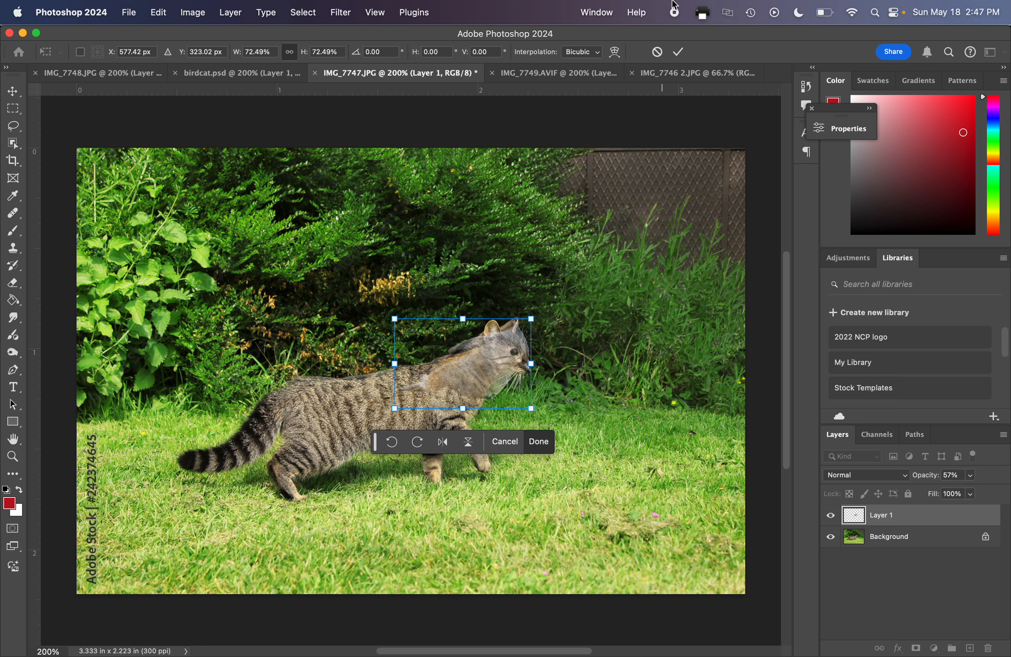
pyautogui.click(678, 51)
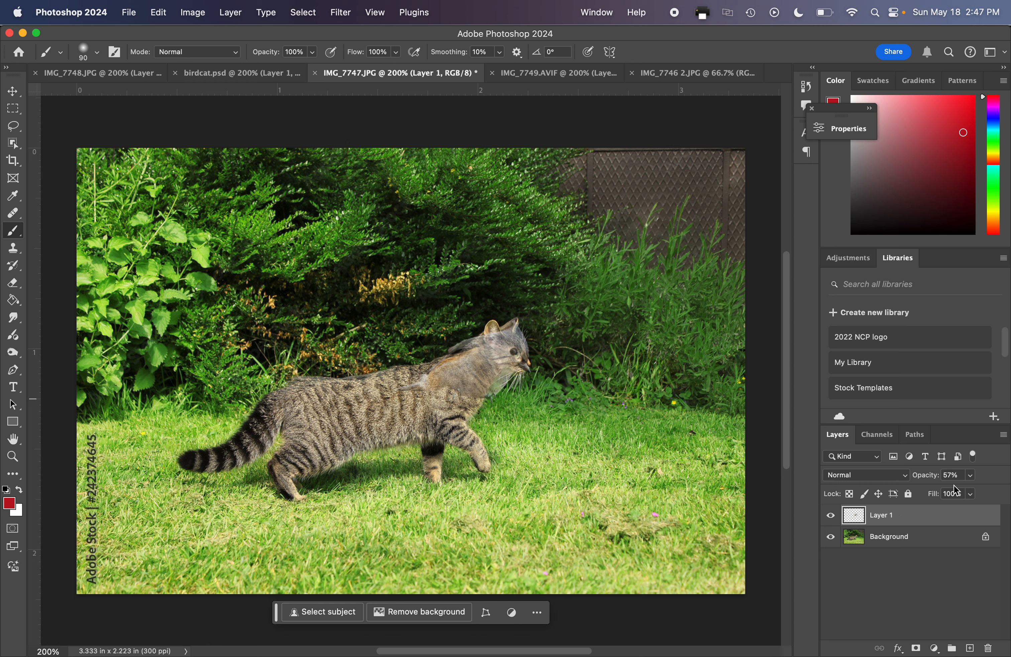
# Raise the bird layer's opacity back to 100% and add a layer mask, leaving the mask active for painting.
pyautogui.click(971, 476)
pyautogui.moveTo(971, 492); pyautogui.dragTo(1009, 494)
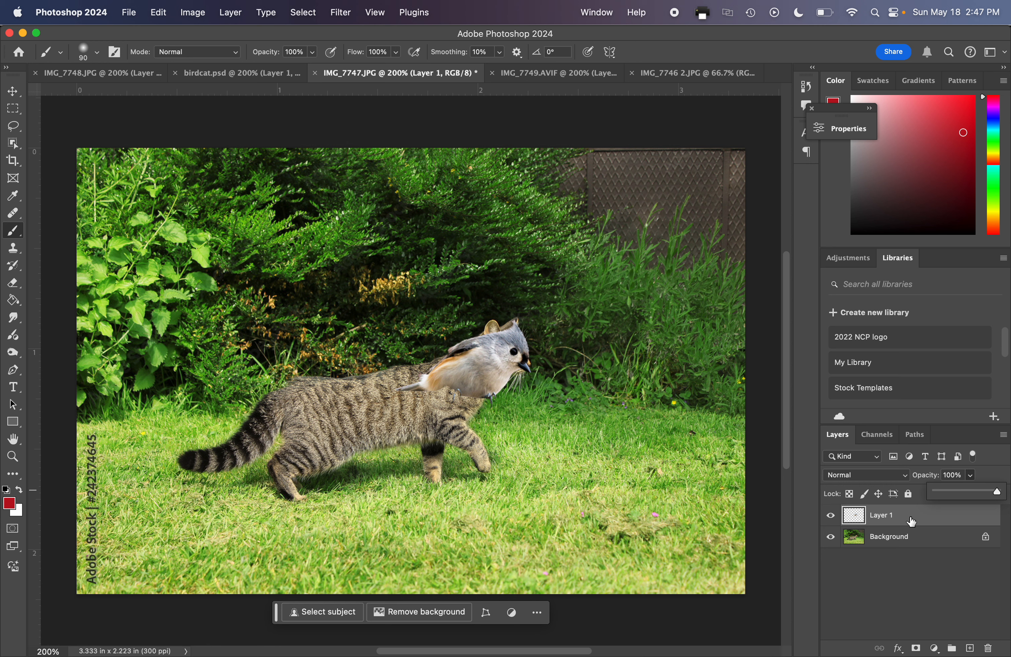
pyautogui.click(915, 648)
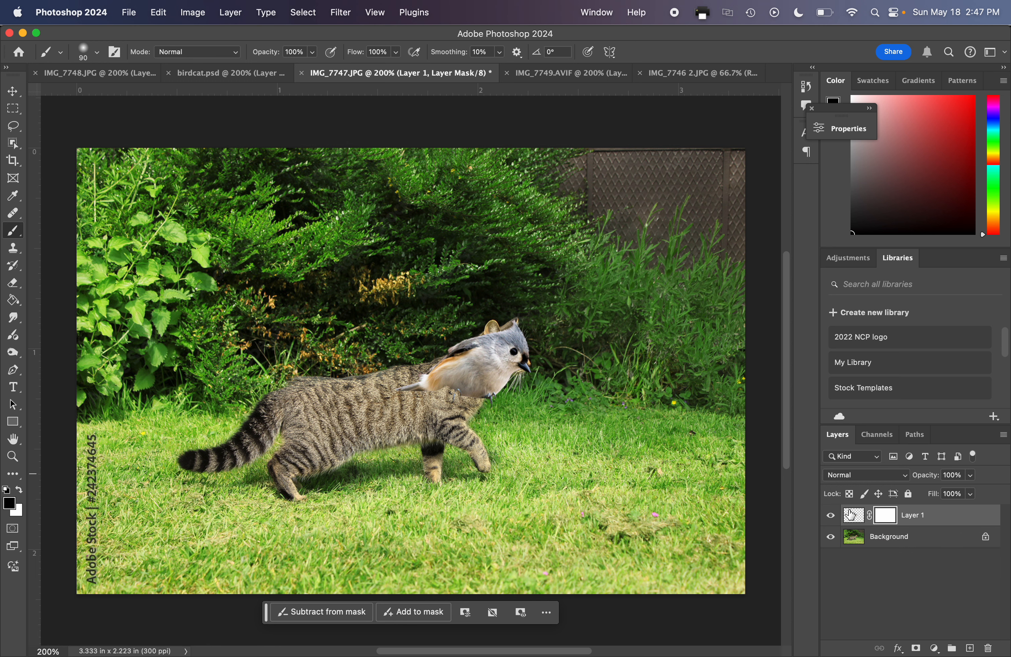
pyautogui.click(847, 519)
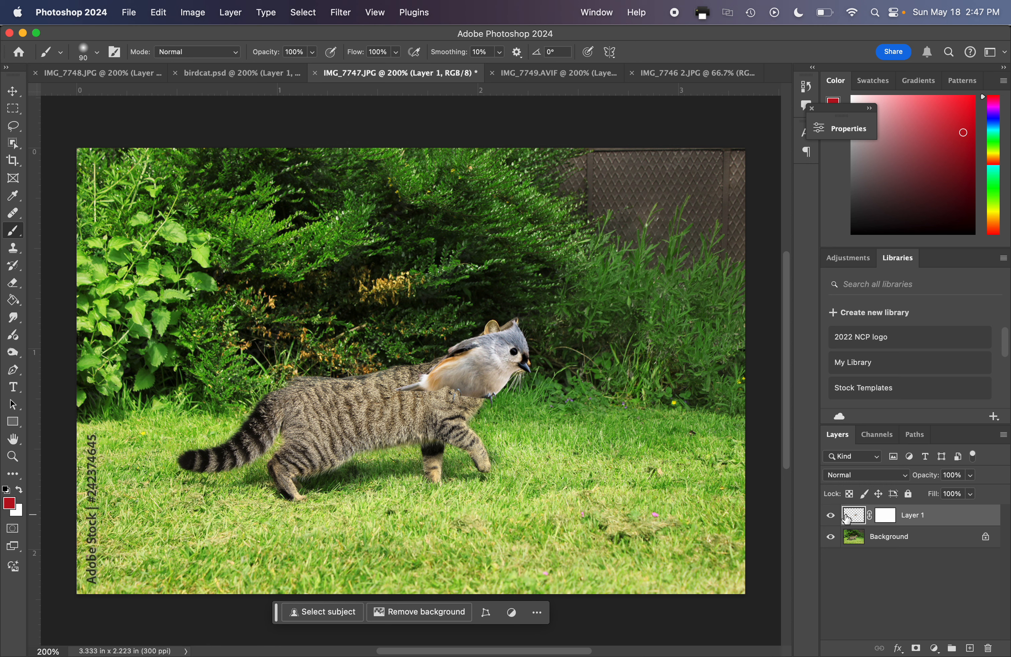
pyautogui.click(888, 519)
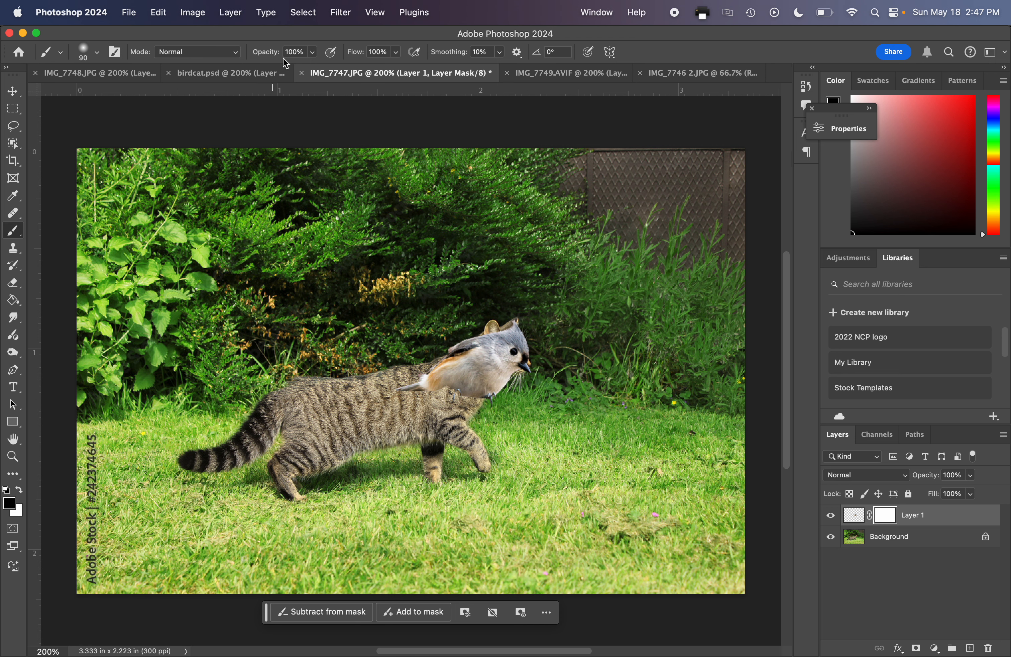
# Paint the bird's body out on the layer mask with black, and paint most of it back in with white.
pyautogui.moveTo(459, 382)
pyautogui.mouseDown()
pyautogui.moveTo(414, 392)
pyautogui.moveTo(458, 393)
pyautogui.mouseUp()
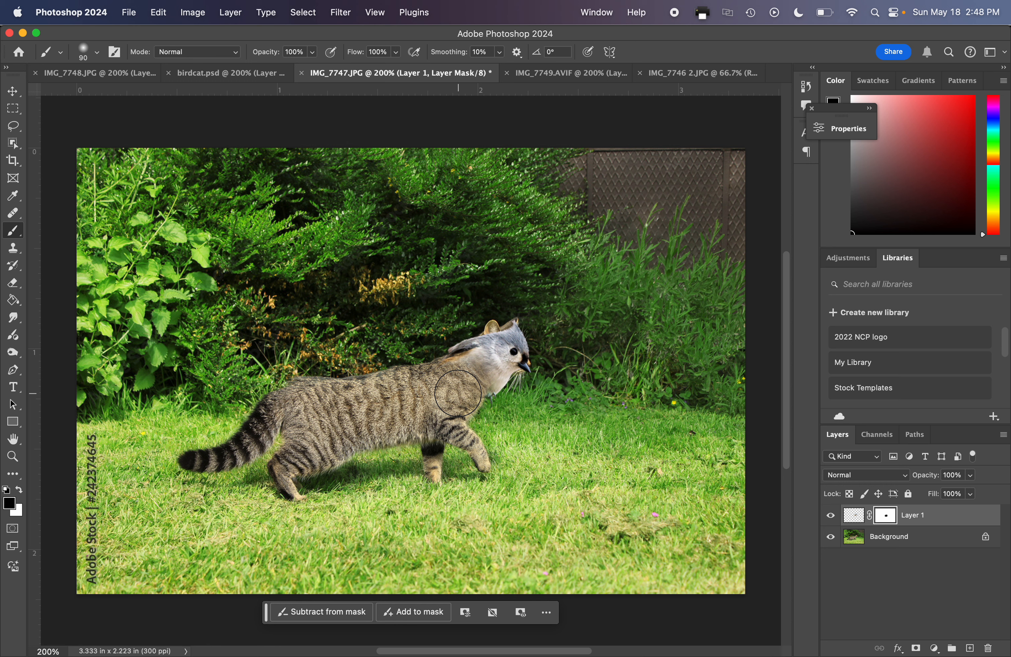
pyautogui.press('x')
pyautogui.moveTo(459, 393)
pyautogui.mouseDown()
pyautogui.moveTo(497, 363)
pyautogui.moveTo(438, 382)
pyautogui.mouseUp()
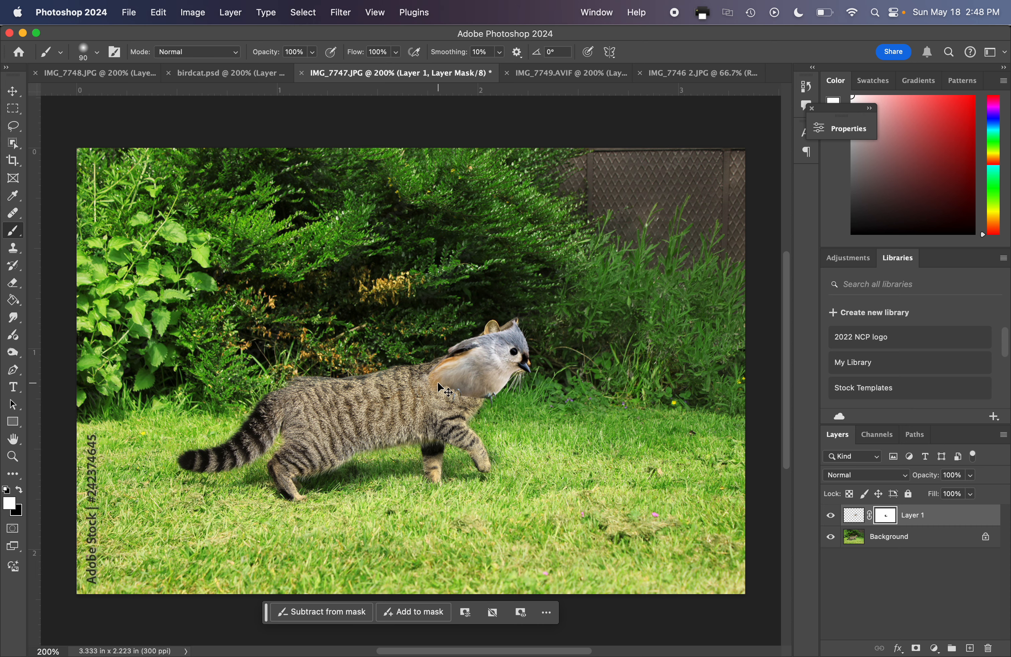
# Hide the bird's belly and feet over the cat's shoulder by painting black on the layer mask.
pyautogui.press('super+equal')
pyautogui.press('super+equal')
pyautogui.press('super+equal')
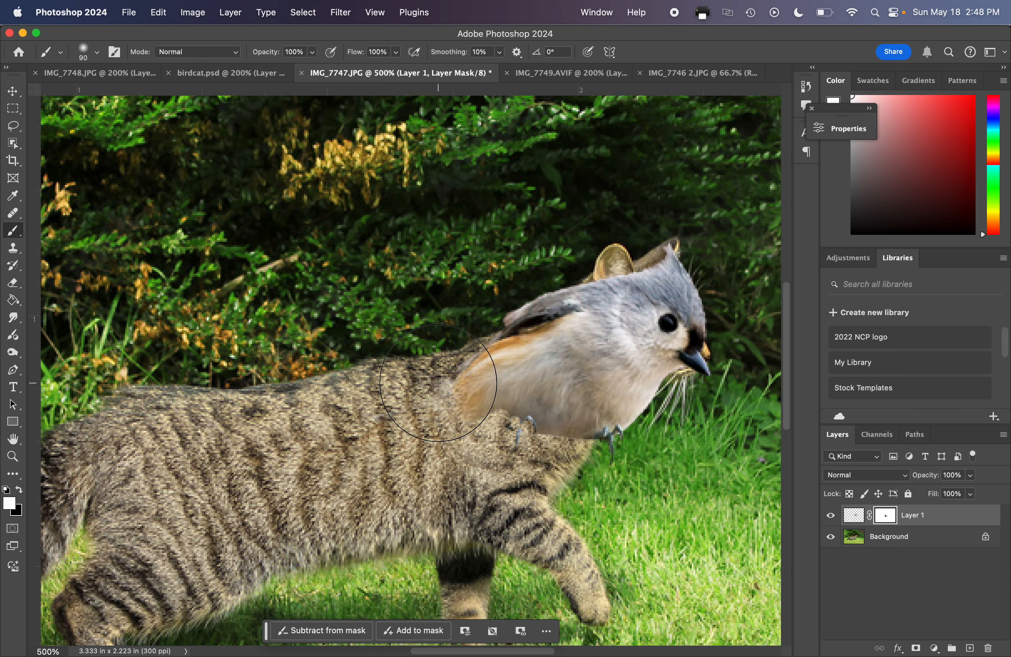
pyautogui.press('space')
pyautogui.moveTo(498, 389); pyautogui.dragTo(309, 386)
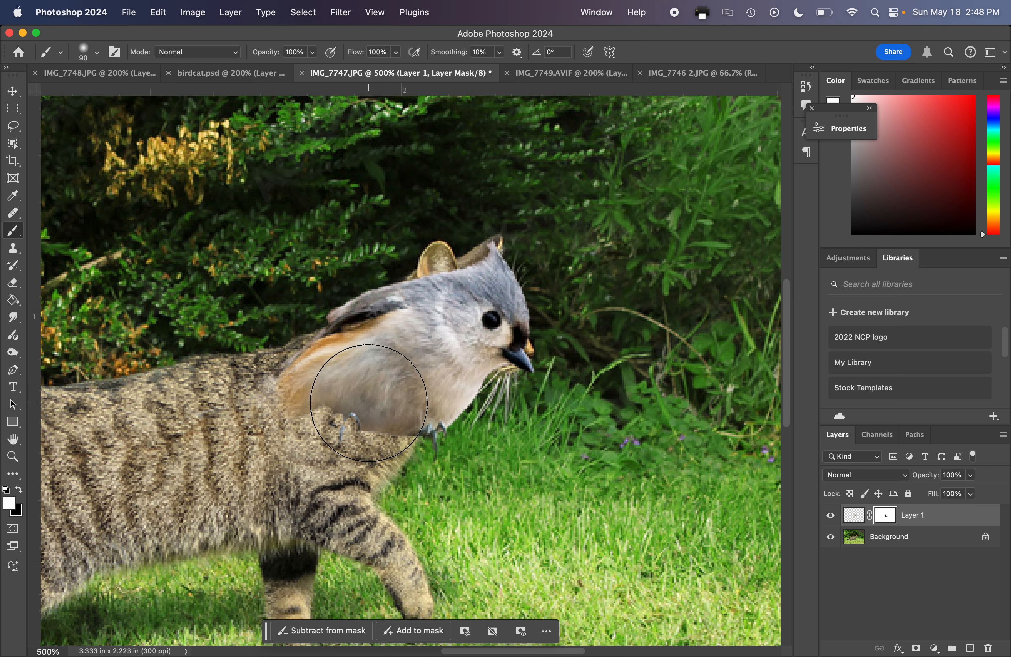
pyautogui.press('x')
pyautogui.moveTo(341, 403)
pyautogui.mouseDown()
pyautogui.moveTo(384, 398)
pyautogui.moveTo(312, 417)
pyautogui.moveTo(347, 385)
pyautogui.moveTo(360, 381)
pyautogui.moveTo(355, 399)
pyautogui.moveTo(373, 379)
pyautogui.moveTo(344, 398)
pyautogui.mouseUp()
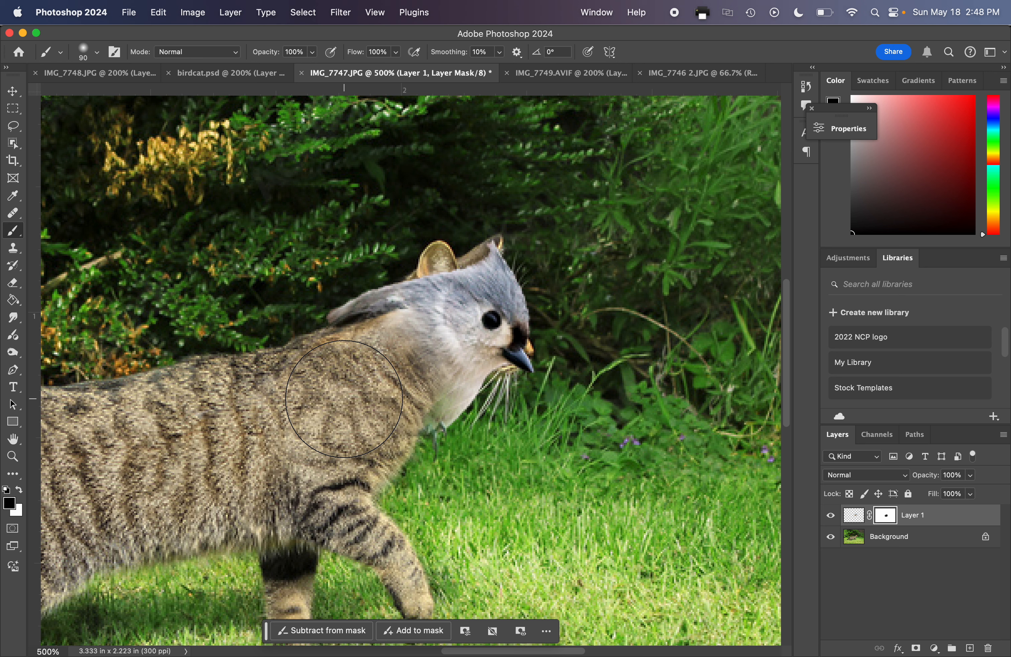
pyautogui.moveTo(344, 399)
pyautogui.mouseDown()
pyautogui.moveTo(401, 380)
pyautogui.moveTo(363, 379)
pyautogui.mouseUp()
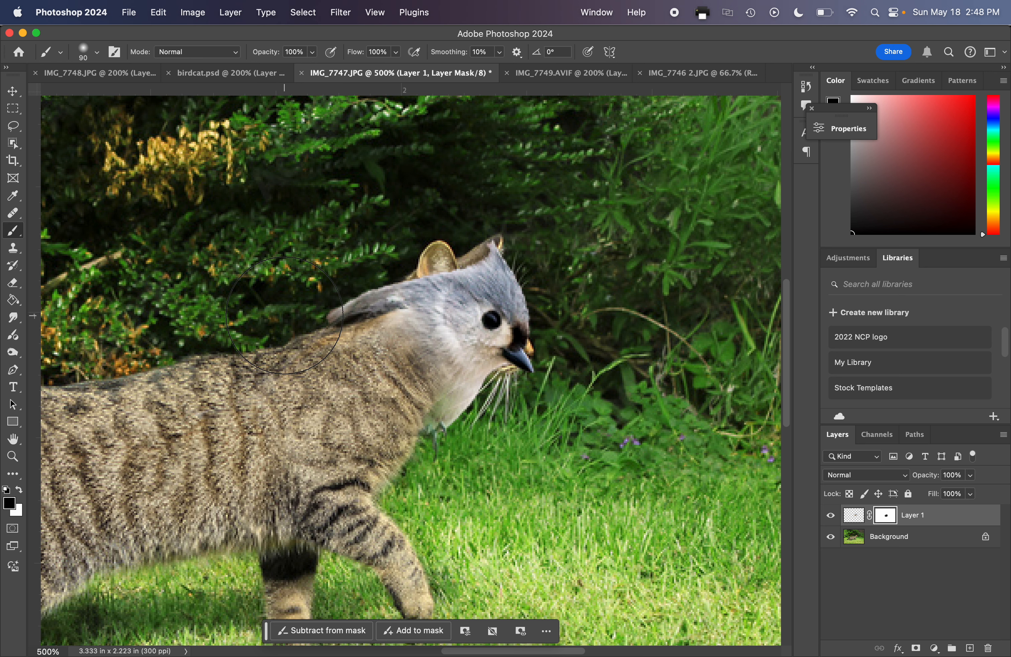
# Reduce the brush size to 35 and mask out the bird's wing along the back of the cat's neck.
pyautogui.press('[')
pyautogui.press('[')
pyautogui.press('[')
pyautogui.press('[')
pyautogui.press('[')
pyautogui.moveTo(282, 314)
pyautogui.mouseDown()
pyautogui.moveTo(347, 288)
pyautogui.moveTo(319, 314)
pyautogui.moveTo(381, 283)
pyautogui.moveTo(336, 335)
pyautogui.moveTo(462, 418)
pyautogui.moveTo(403, 433)
pyautogui.moveTo(434, 418)
pyautogui.moveTo(399, 409)
pyautogui.moveTo(388, 296)
pyautogui.mouseUp()
pyautogui.press('super+equal')
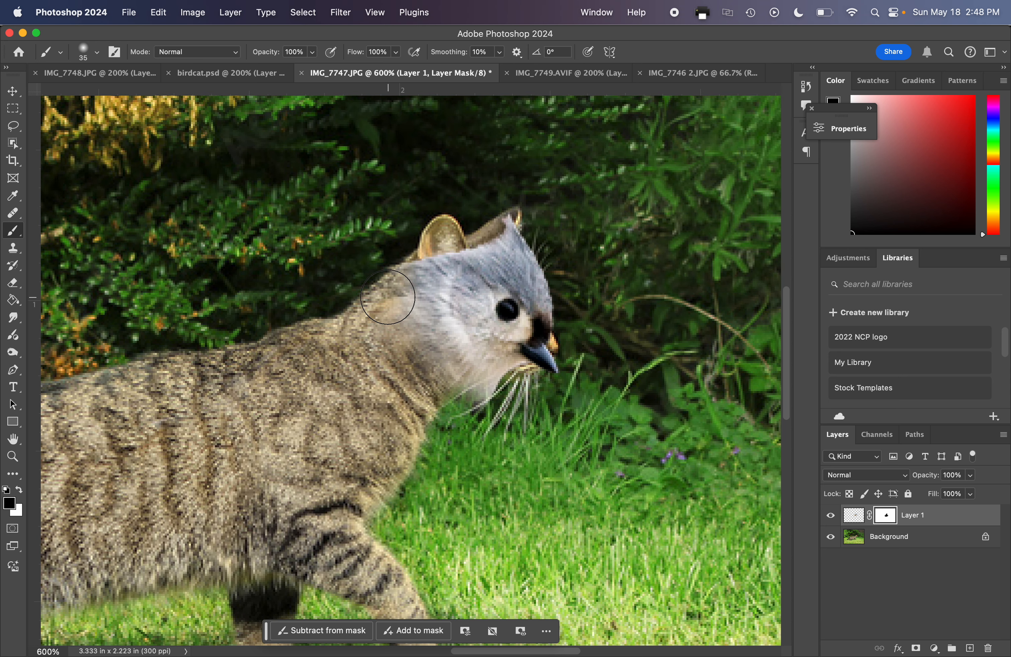
pyautogui.press('[')
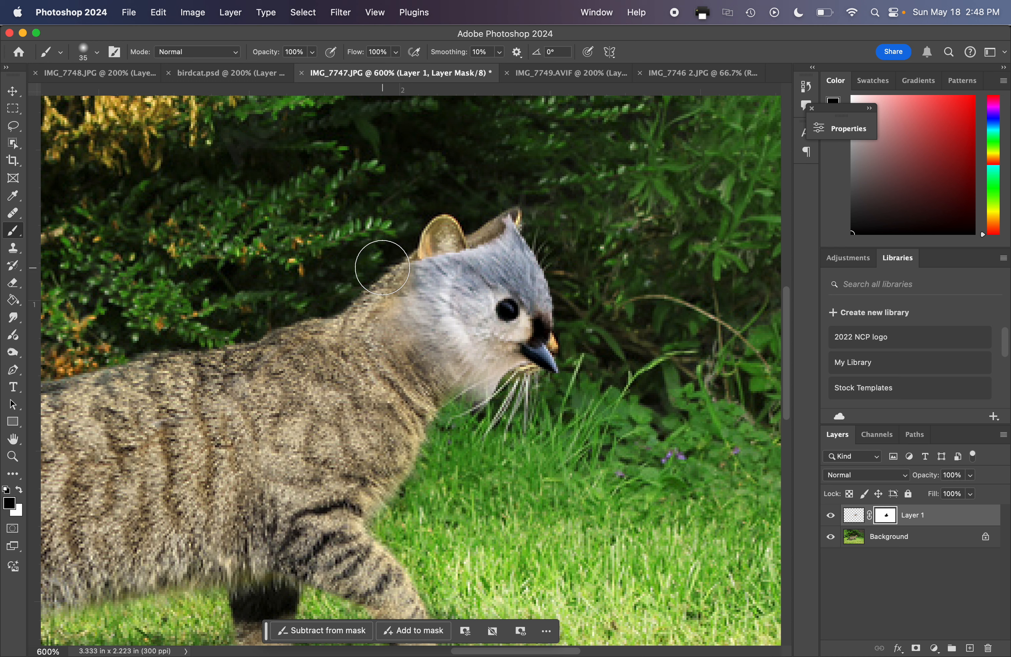
# Refine the bird's layer mask, painting white along the nape and black on the lower neck and beneath the chin.
pyautogui.press('x')
pyautogui.moveTo(388, 267)
pyautogui.mouseDown()
pyautogui.moveTo(389, 283)
pyautogui.moveTo(379, 267)
pyautogui.moveTo(354, 287)
pyautogui.mouseUp()
pyautogui.press('x')
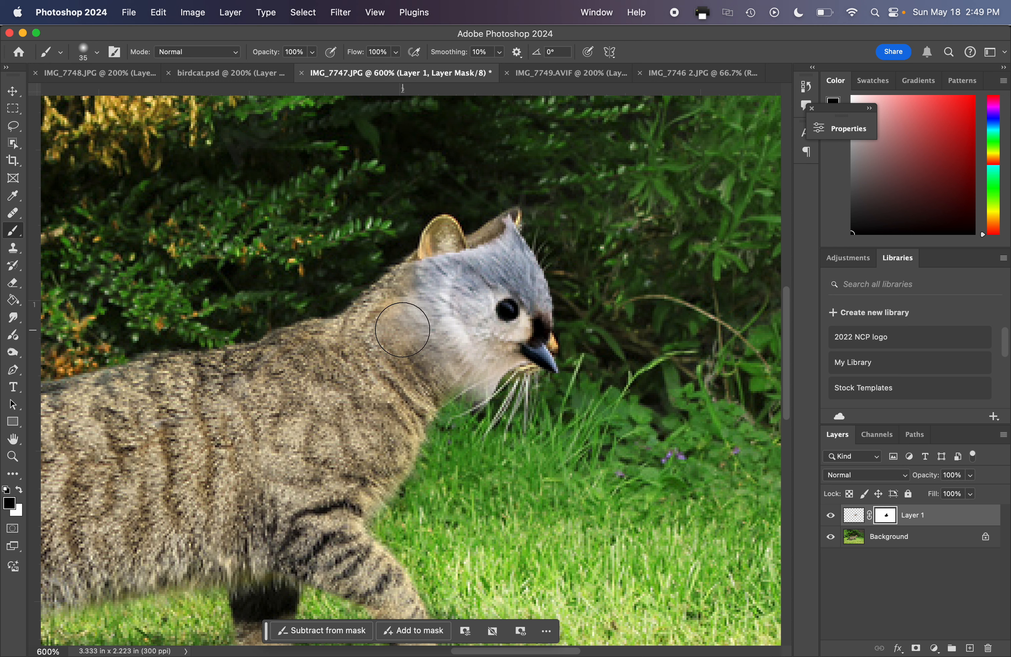
pyautogui.moveTo(402, 329)
pyautogui.mouseDown()
pyautogui.moveTo(397, 334)
pyautogui.moveTo(396, 316)
pyautogui.moveTo(406, 357)
pyautogui.moveTo(410, 325)
pyautogui.moveTo(380, 346)
pyautogui.moveTo(401, 344)
pyautogui.mouseUp()
pyautogui.press('x')
pyautogui.press('x')
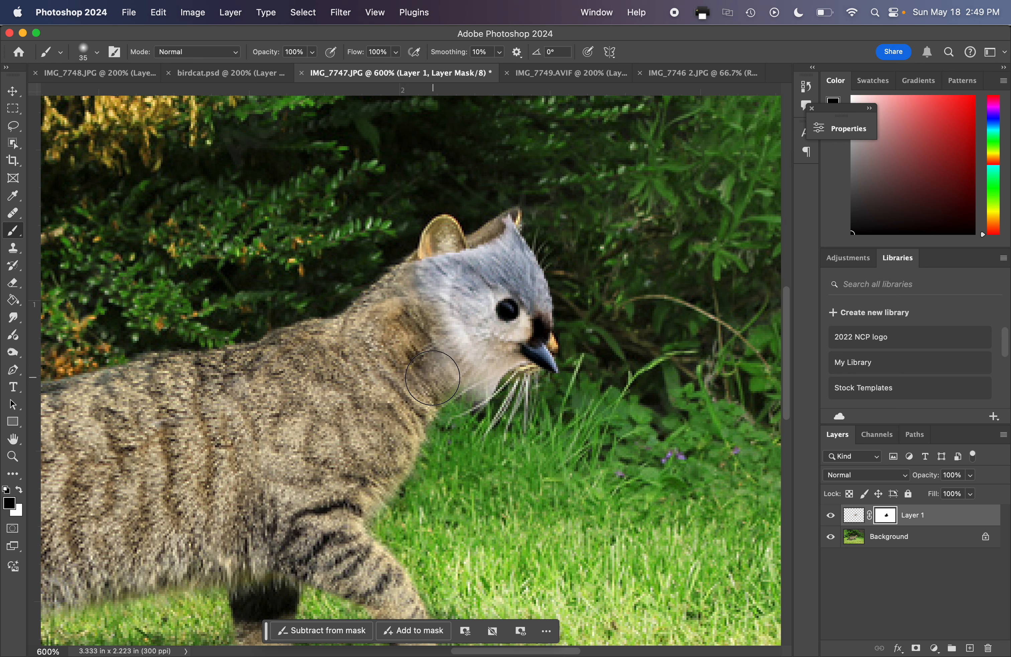
pyautogui.moveTo(495, 394)
pyautogui.mouseDown()
pyautogui.moveTo(484, 378)
pyautogui.moveTo(467, 398)
pyautogui.mouseUp()
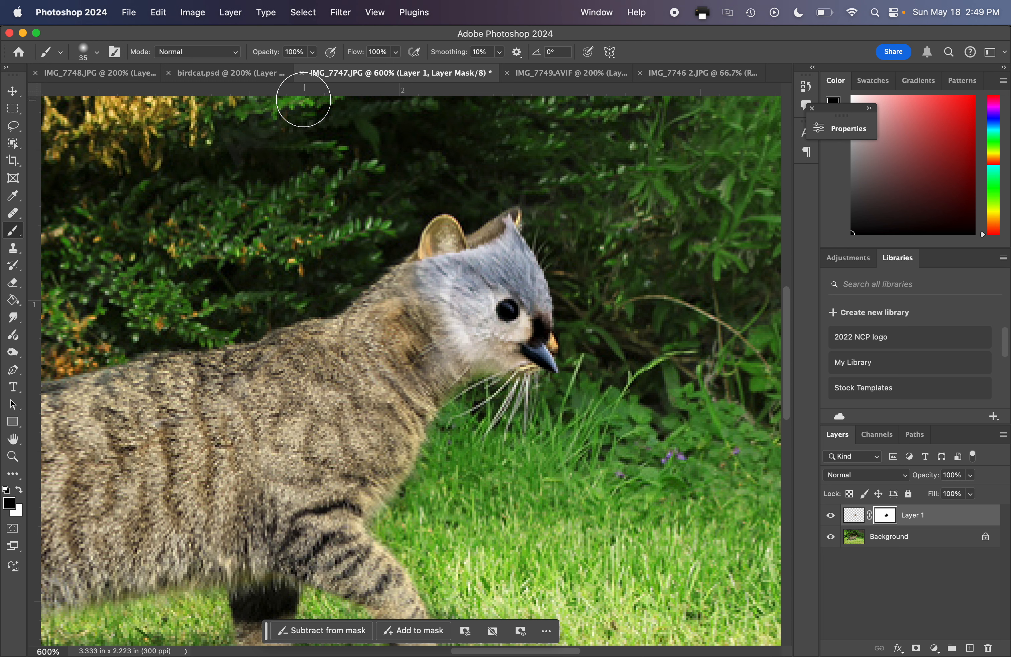
# Lower the brush opacity to 51% and softly restore the bird's neck feathers by painting white on the mask.
pyautogui.click(313, 53)
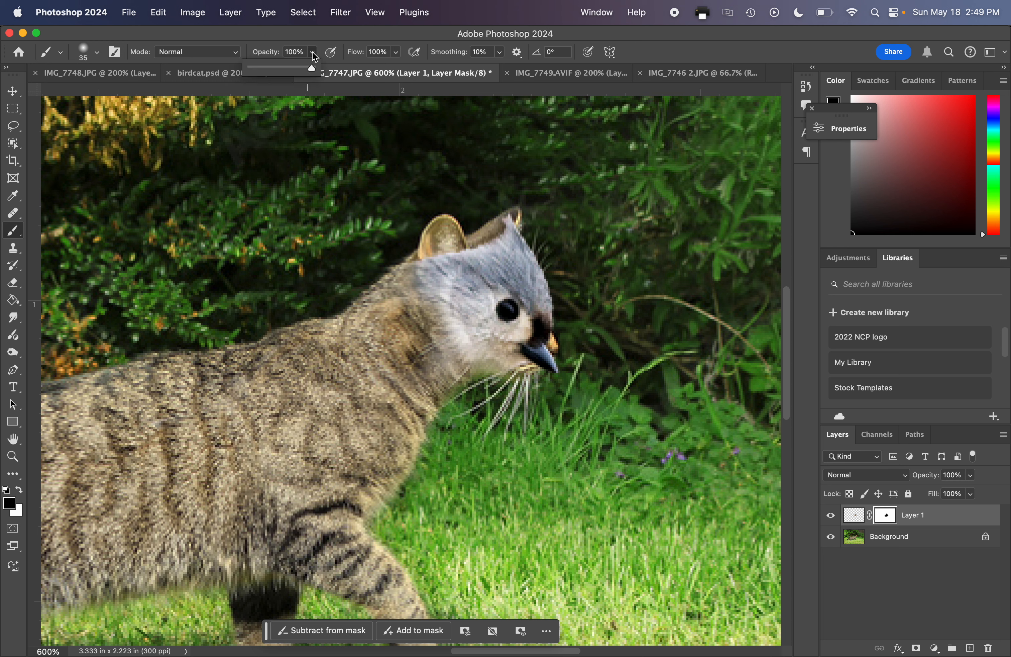
pyautogui.moveTo(315, 76); pyautogui.dragTo(285, 77)
pyautogui.click(439, 337)
pyautogui.click(439, 338)
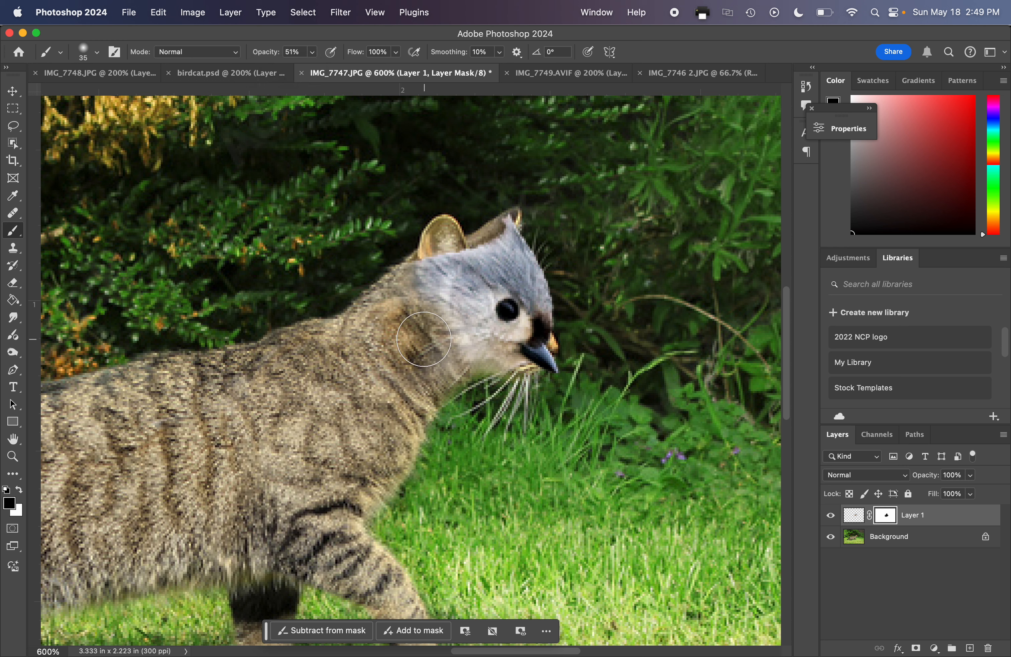
pyautogui.press('x')
pyautogui.moveTo(426, 327)
pyautogui.mouseDown()
pyautogui.moveTo(397, 338)
pyautogui.moveTo(419, 316)
pyautogui.moveTo(377, 344)
pyautogui.moveTo(424, 336)
pyautogui.moveTo(409, 362)
pyautogui.moveTo(446, 339)
pyautogui.moveTo(422, 311)
pyautogui.moveTo(386, 323)
pyautogui.moveTo(416, 295)
pyautogui.moveTo(364, 334)
pyautogui.moveTo(452, 353)
pyautogui.moveTo(417, 357)
pyautogui.moveTo(435, 380)
pyautogui.moveTo(460, 330)
pyautogui.moveTo(439, 332)
pyautogui.moveTo(426, 297)
pyautogui.moveTo(407, 292)
pyautogui.mouseUp()
pyautogui.press('x')
pyautogui.press('x')
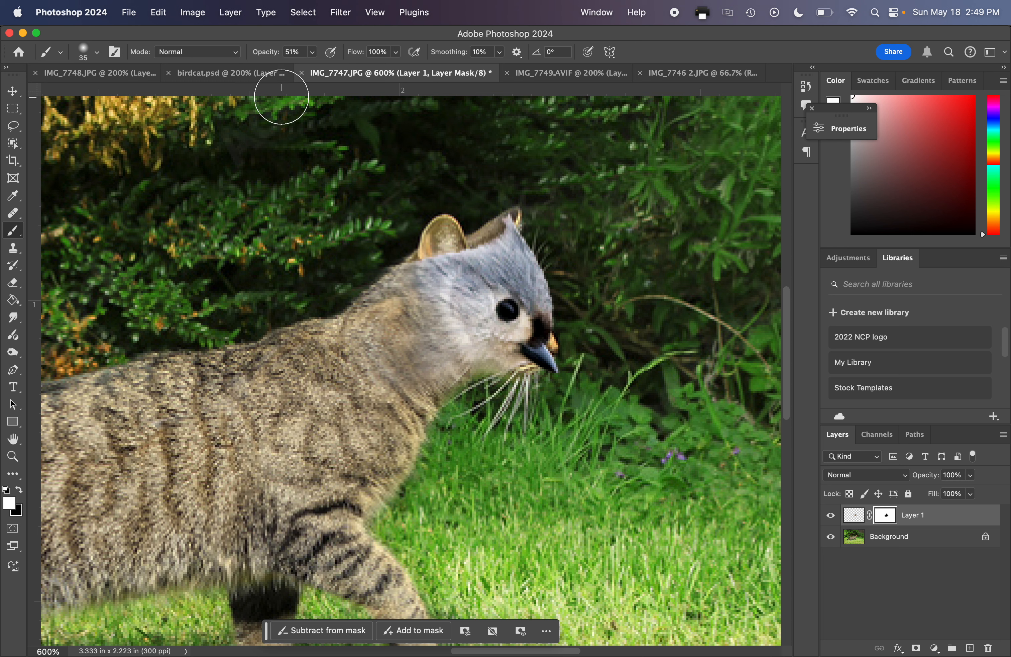
# Raise the brush opacity to 66%, extend the feathers down the cat's neck with white on the mask, and switch back to black.
pyautogui.moveTo(314, 53); pyautogui.dragTo(324, 70)
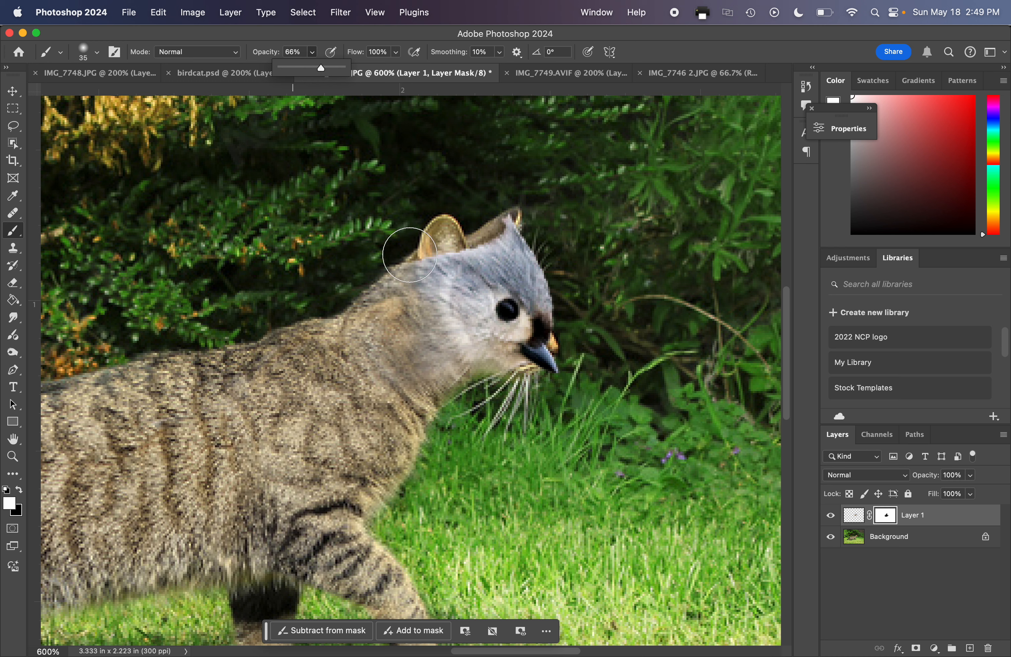
pyautogui.moveTo(422, 300)
pyautogui.mouseDown()
pyautogui.moveTo(388, 319)
pyautogui.moveTo(403, 311)
pyautogui.moveTo(391, 323)
pyautogui.moveTo(407, 340)
pyautogui.moveTo(391, 358)
pyautogui.mouseUp()
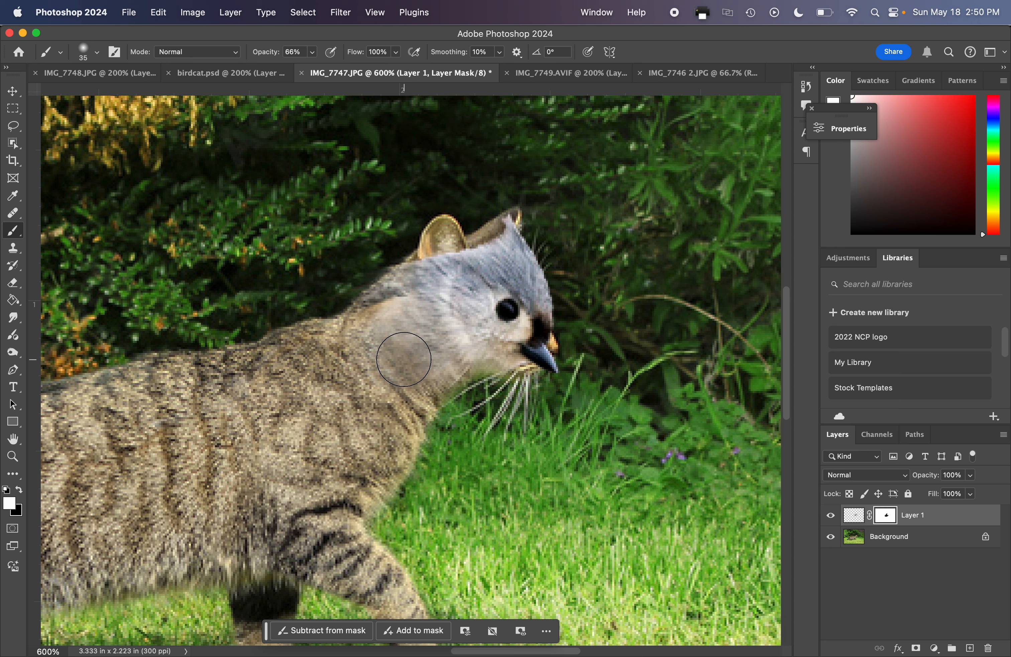
pyautogui.moveTo(404, 359)
pyautogui.mouseDown()
pyautogui.moveTo(396, 336)
pyautogui.moveTo(342, 361)
pyautogui.moveTo(376, 333)
pyautogui.moveTo(346, 350)
pyautogui.moveTo(391, 314)
pyautogui.moveTo(379, 315)
pyautogui.moveTo(391, 299)
pyautogui.moveTo(355, 329)
pyautogui.mouseUp()
pyautogui.press('x')
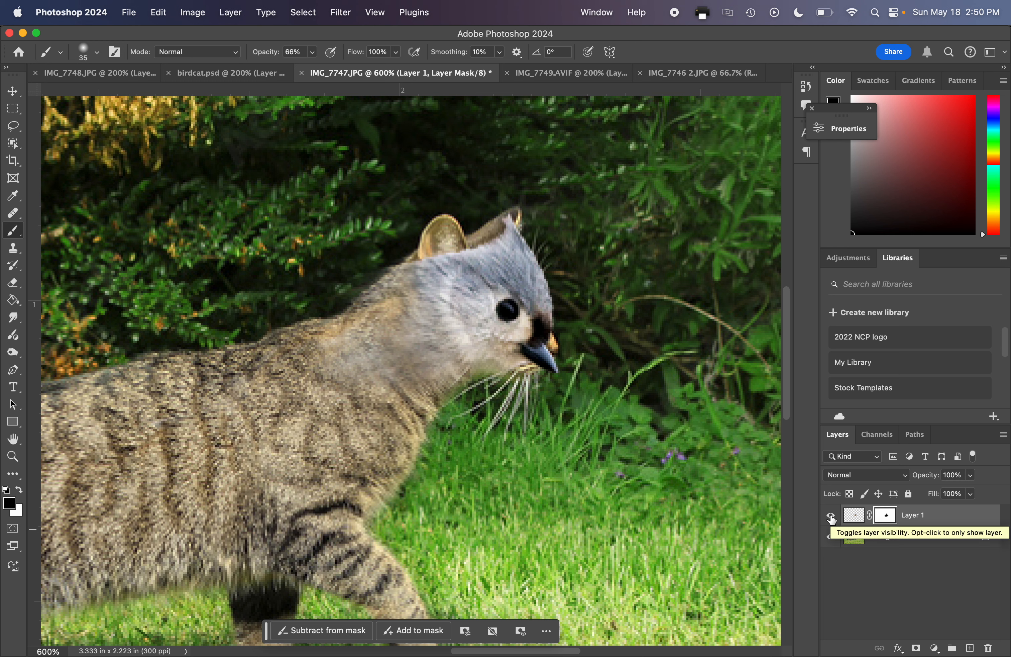
# Hide the bird layer, select the Background layer, try a Clone Stamp stroke above the cat's ears and undo it.
pyautogui.click(832, 517)
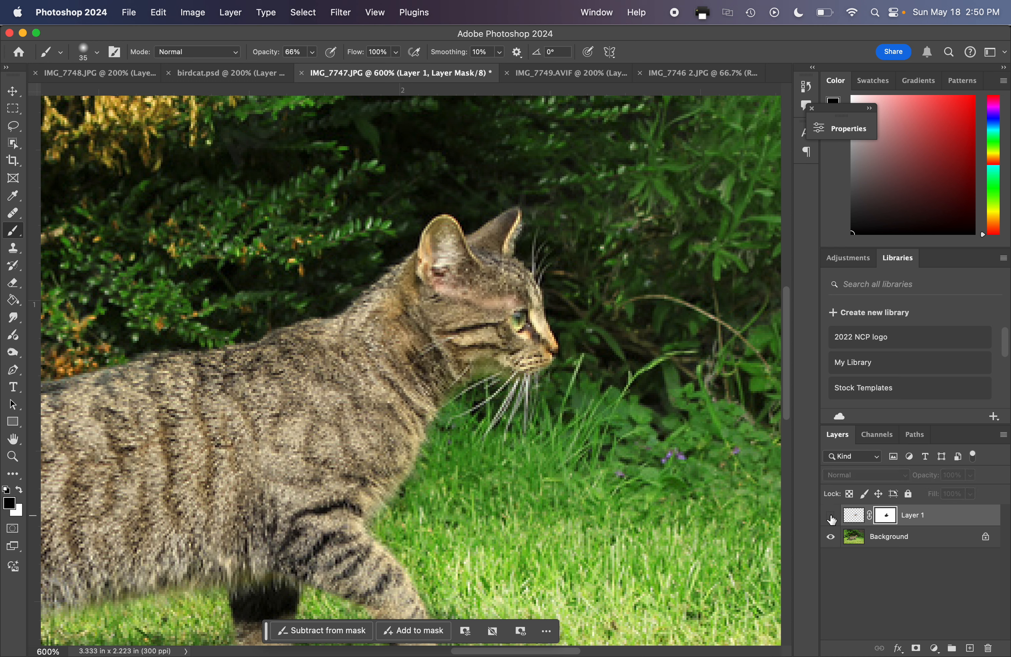
pyautogui.click(890, 545)
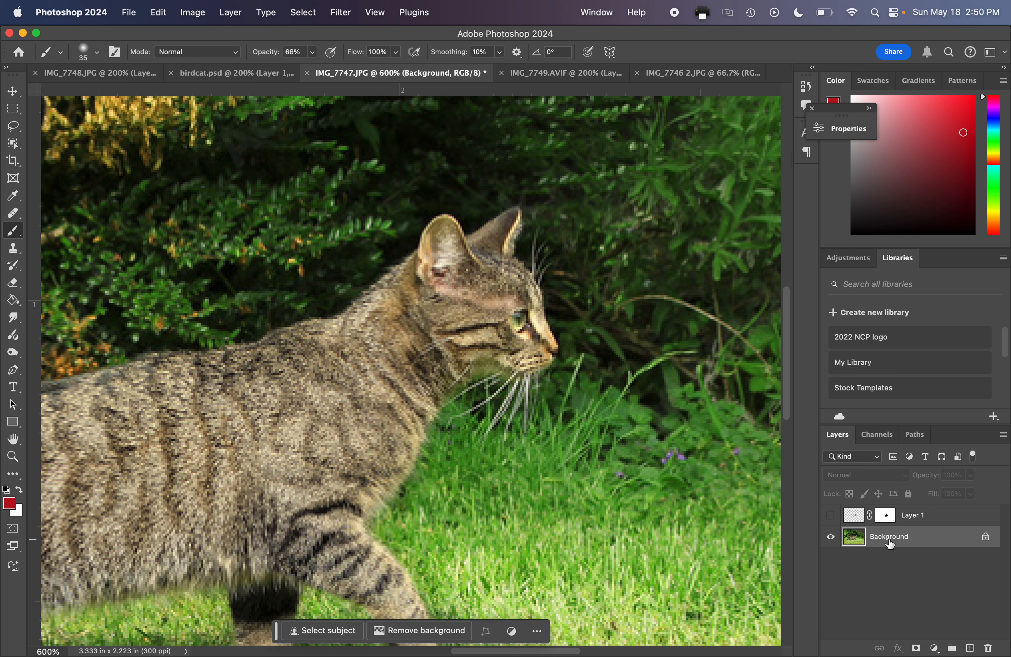
pyautogui.click(13, 248)
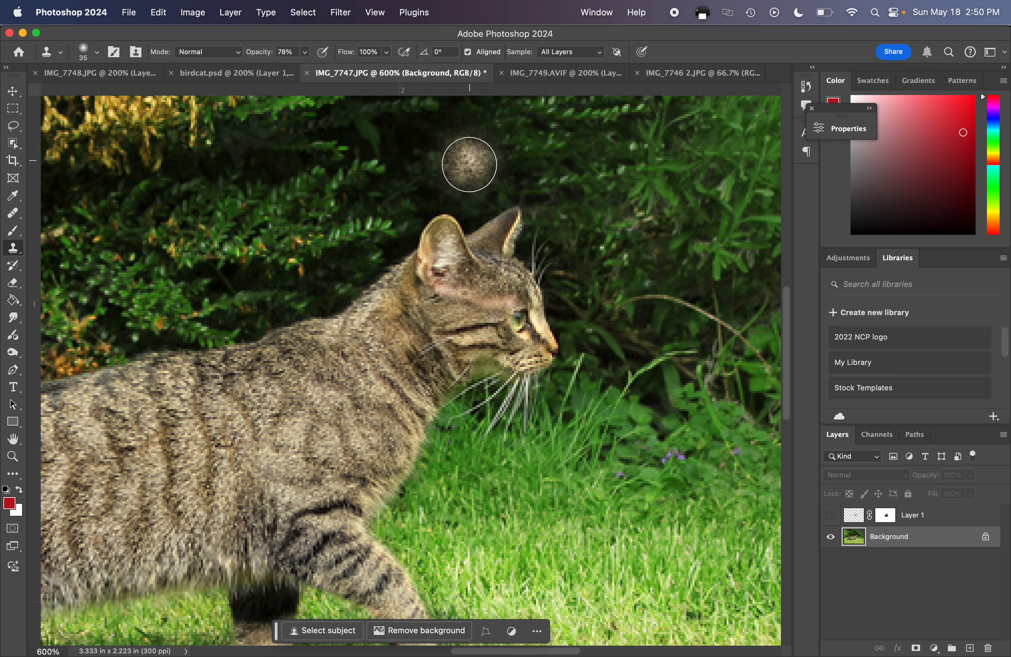
pyautogui.moveTo(444, 141)
pyautogui.mouseDown()
pyautogui.moveTo(418, 152)
pyautogui.moveTo(456, 154)
pyautogui.moveTo(426, 155)
pyautogui.moveTo(435, 130)
pyautogui.mouseUp()
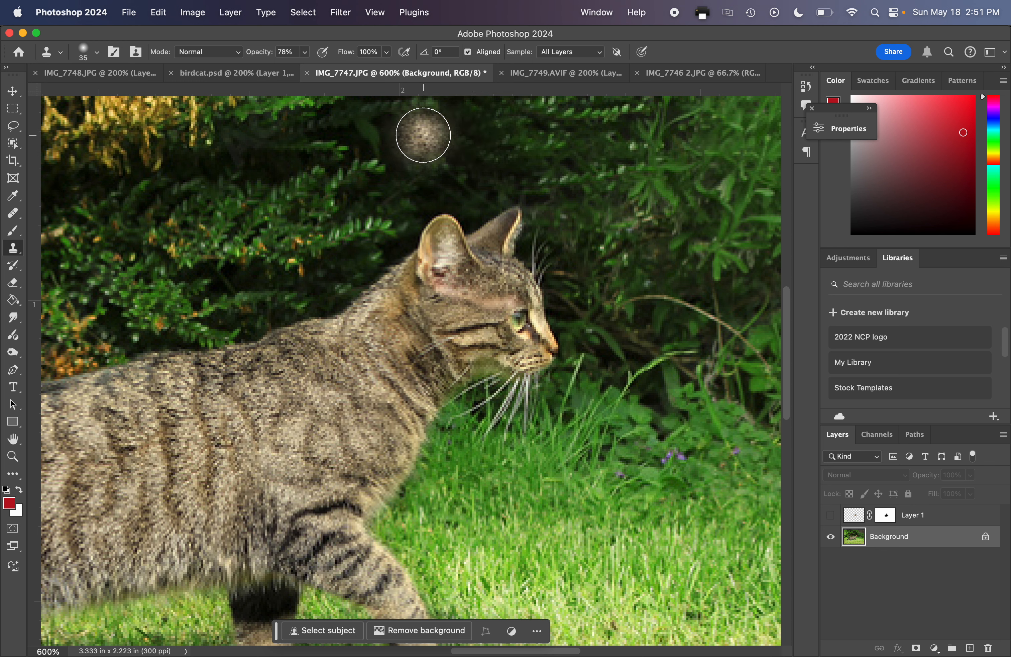
pyautogui.press('super+z')
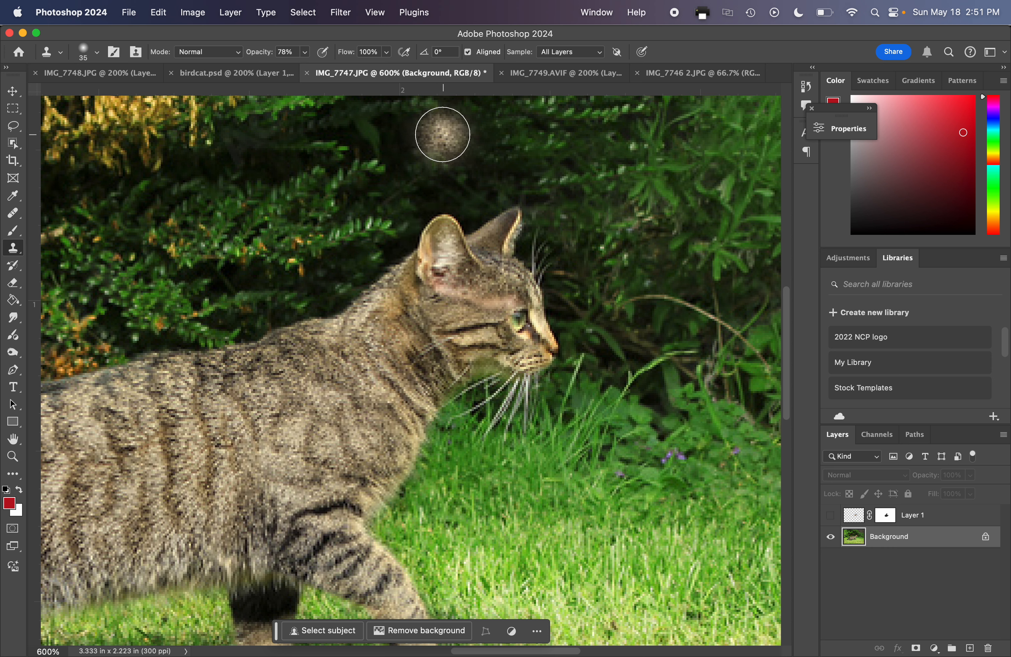
# Sample the dark foliage above the cat's ears and clone it over both ears with the Clone Stamp opacity at 100%.
pyautogui.press('alt')
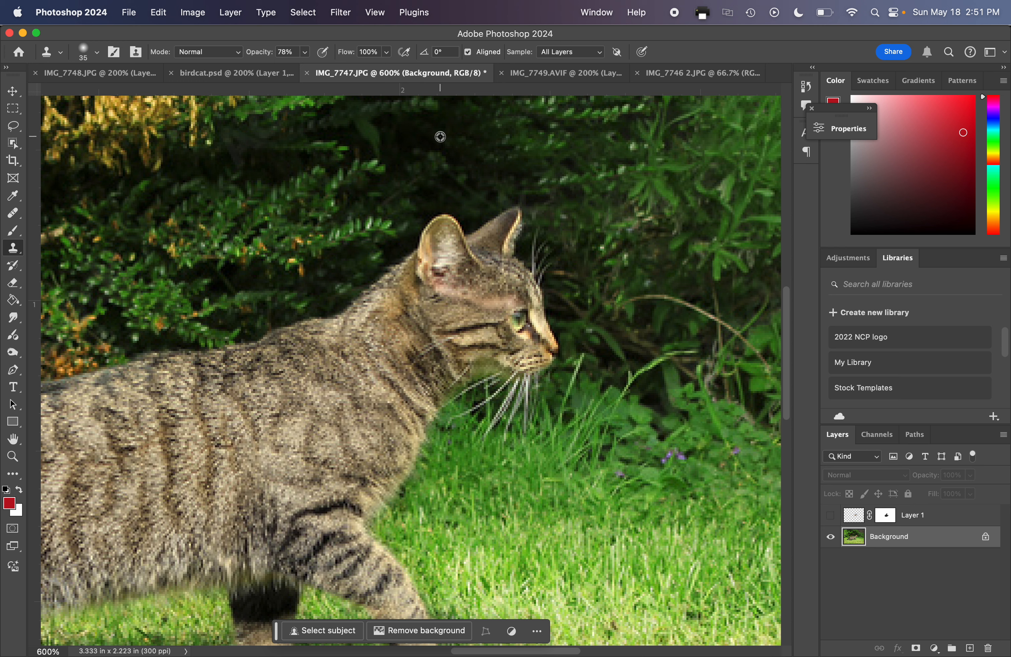
pyautogui.keyDown('alt'); pyautogui.click(440, 136); pyautogui.keyUp('alt')
pyautogui.moveTo(502, 217); pyautogui.dragTo(507, 220)
pyautogui.press('super+z')
pyautogui.click(307, 53)
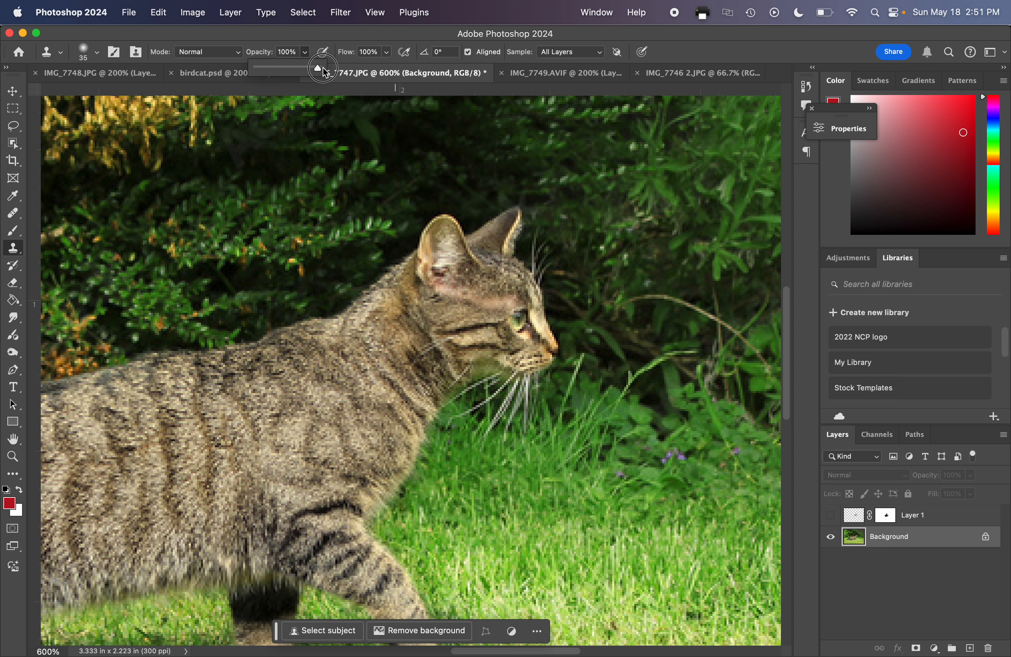
pyautogui.moveTo(495, 188)
pyautogui.mouseDown()
pyautogui.moveTo(510, 224)
pyautogui.moveTo(494, 216)
pyautogui.moveTo(503, 214)
pyautogui.moveTo(432, 217)
pyautogui.moveTo(420, 233)
pyautogui.moveTo(509, 240)
pyautogui.moveTo(401, 247)
pyautogui.moveTo(478, 247)
pyautogui.moveTo(525, 273)
pyautogui.moveTo(502, 248)
pyautogui.moveTo(521, 257)
pyautogui.moveTo(501, 253)
pyautogui.mouseUp()
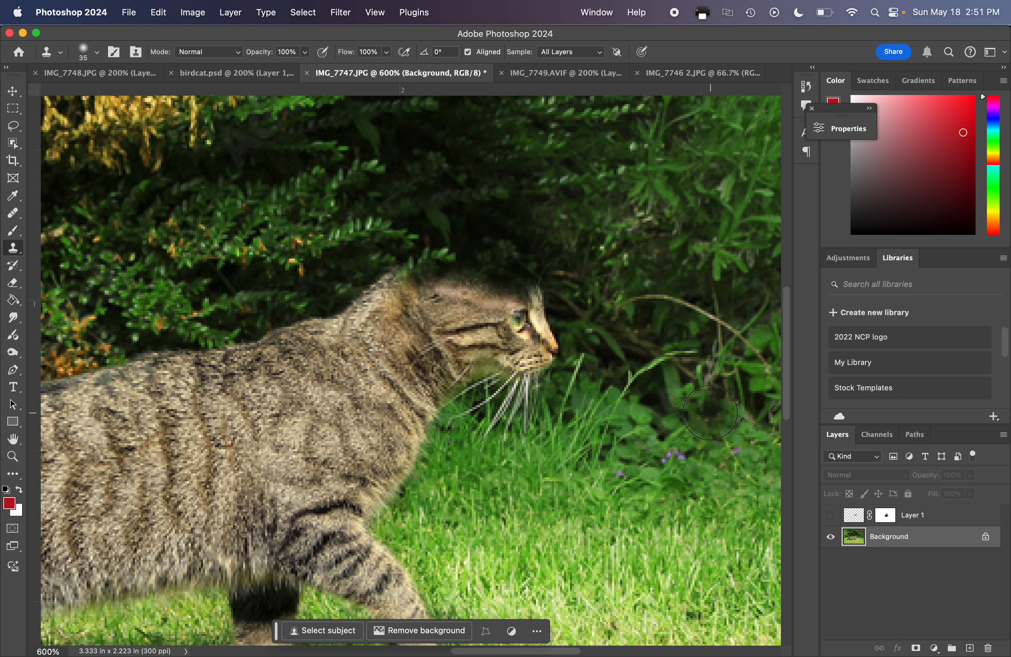
# Clone the foliage in front of the cat over its nose and eye, toggling the bird layer to check the coverage.
pyautogui.click(830, 516)
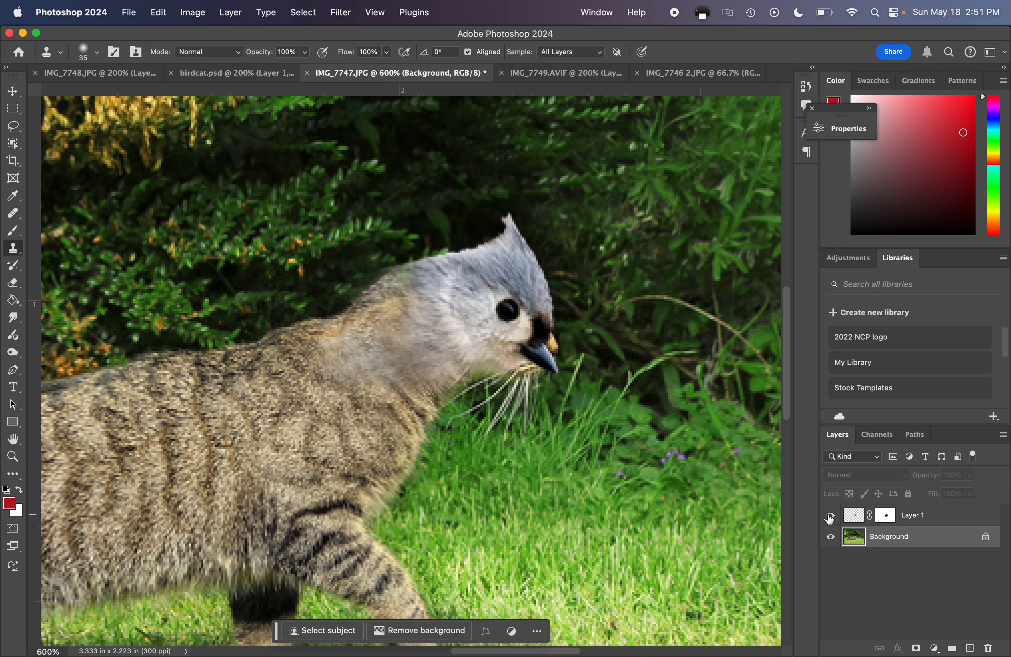
pyautogui.click(830, 516)
pyautogui.click(830, 516)
pyautogui.click(830, 516)
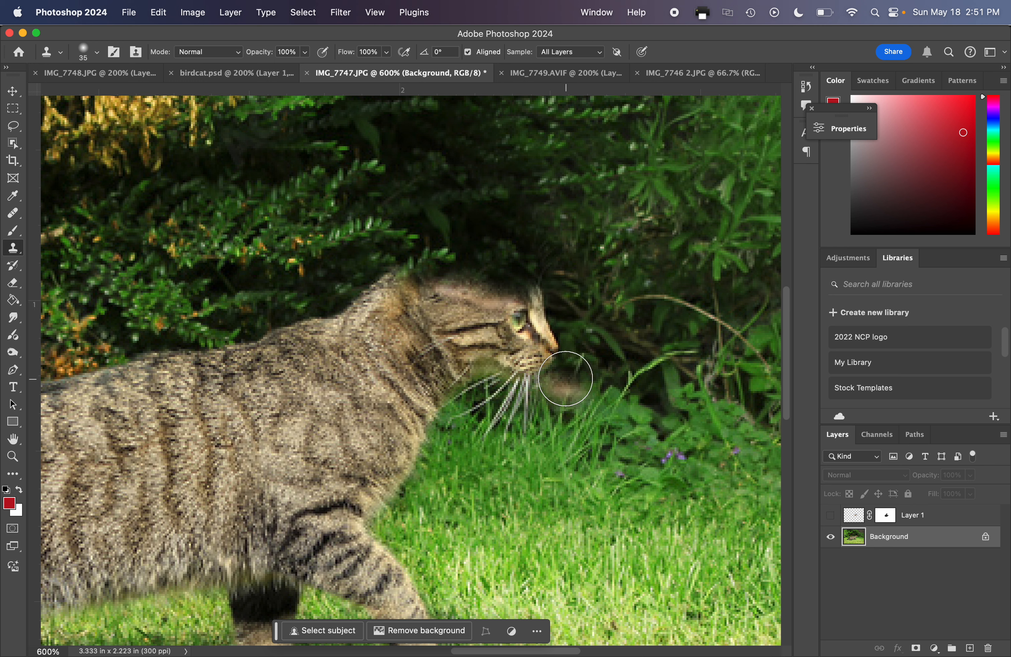
pyautogui.click(831, 516)
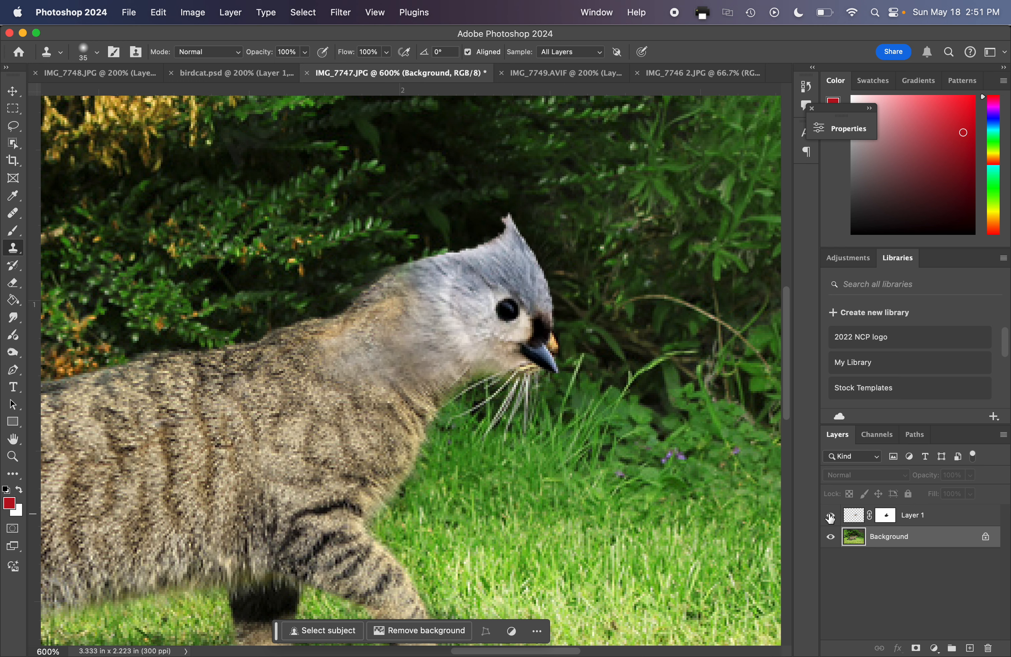
pyautogui.click(830, 516)
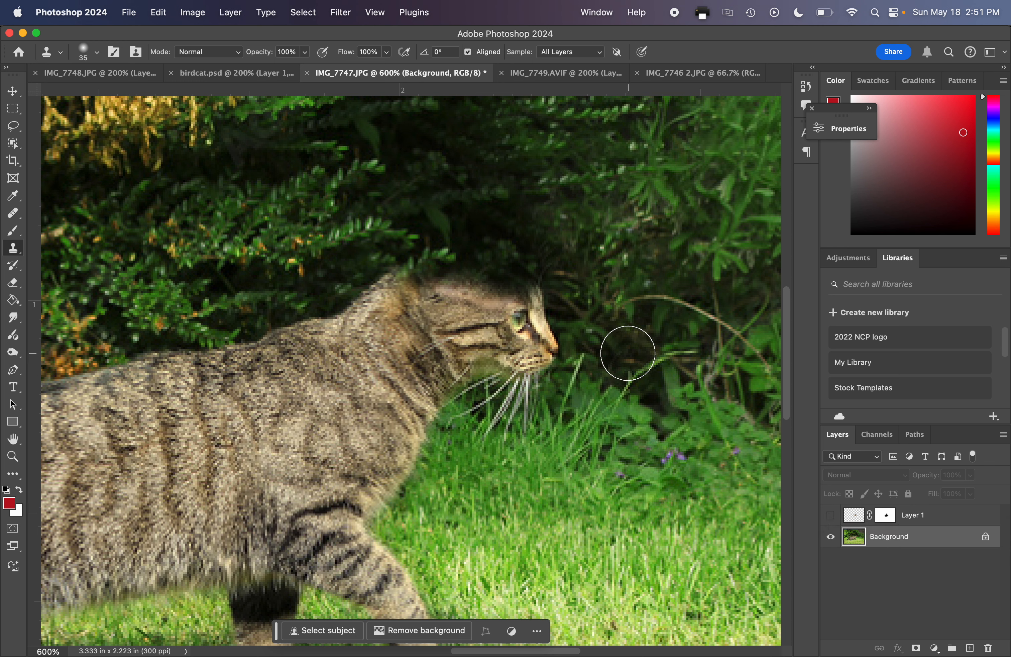
pyautogui.keyDown('alt'); pyautogui.click(597, 338); pyautogui.keyUp('alt')
pyautogui.click(553, 346)
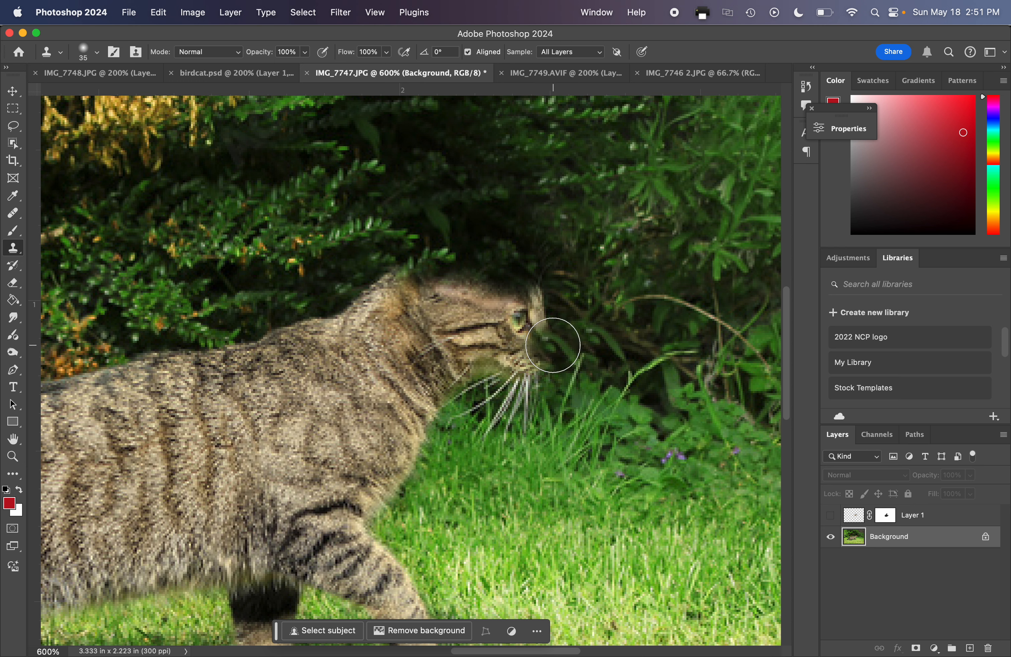
pyautogui.moveTo(546, 345)
pyautogui.mouseDown()
pyautogui.moveTo(546, 302)
pyautogui.moveTo(523, 309)
pyautogui.moveTo(520, 326)
pyautogui.mouseUp()
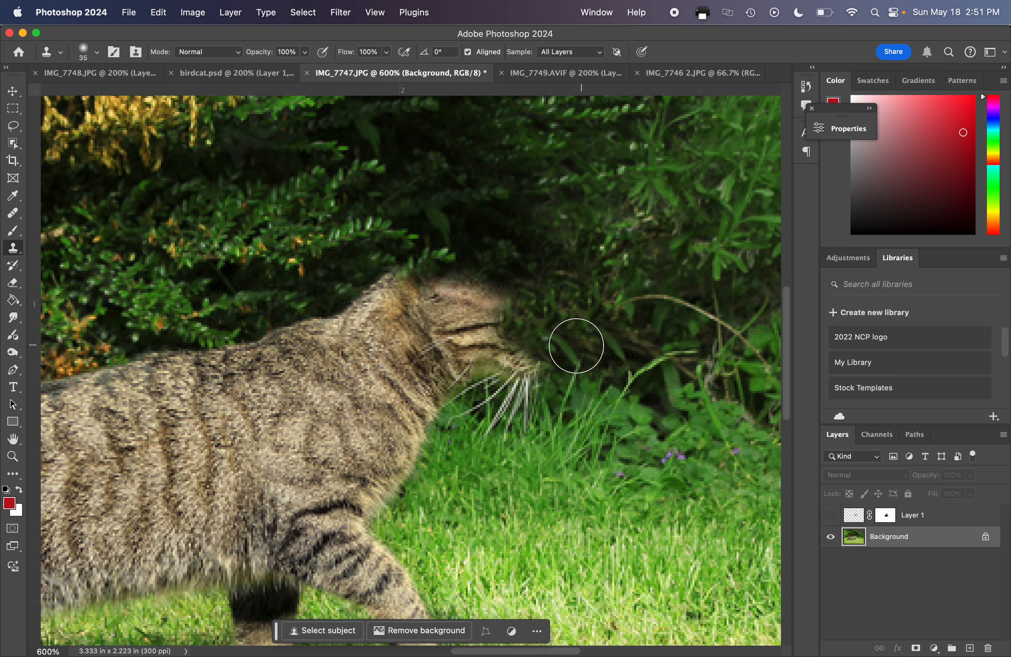
pyautogui.click(831, 516)
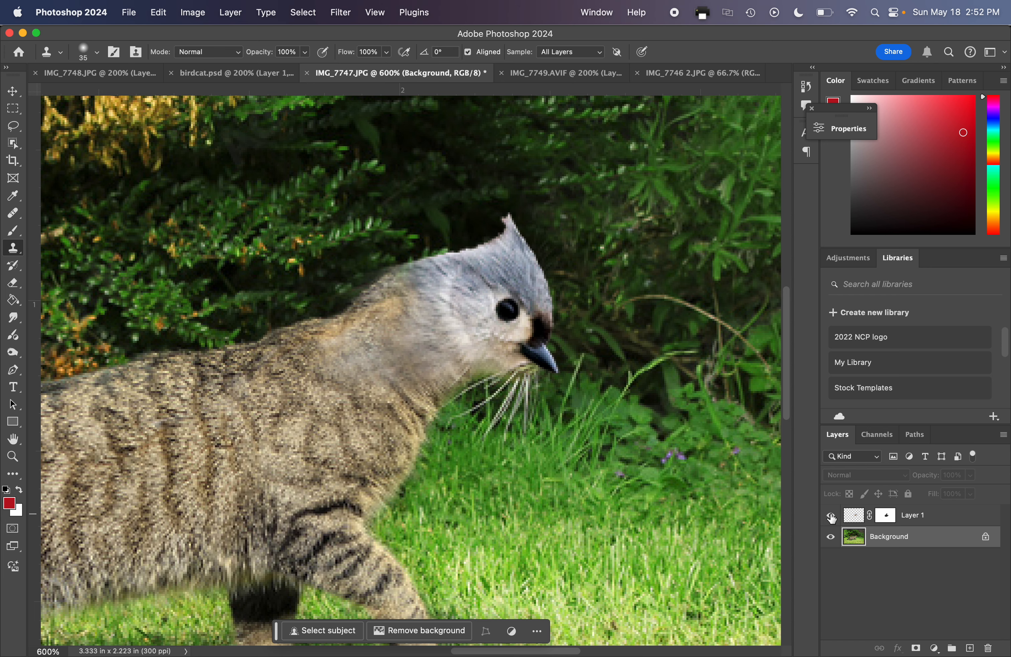
pyautogui.click(831, 516)
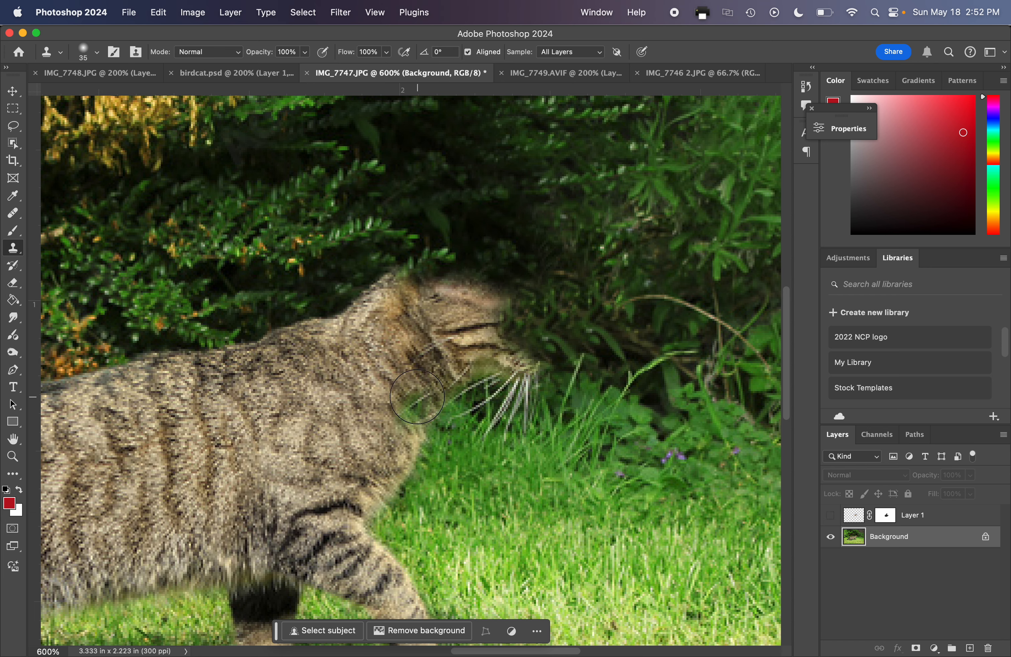
# Reduce the Clone Stamp size to 10, clone foliage over the leftover muzzle above the whiskers, and show the bird layer.
pyautogui.press('super+equal')
pyautogui.press('super+equal')
pyautogui.press('super+equal')
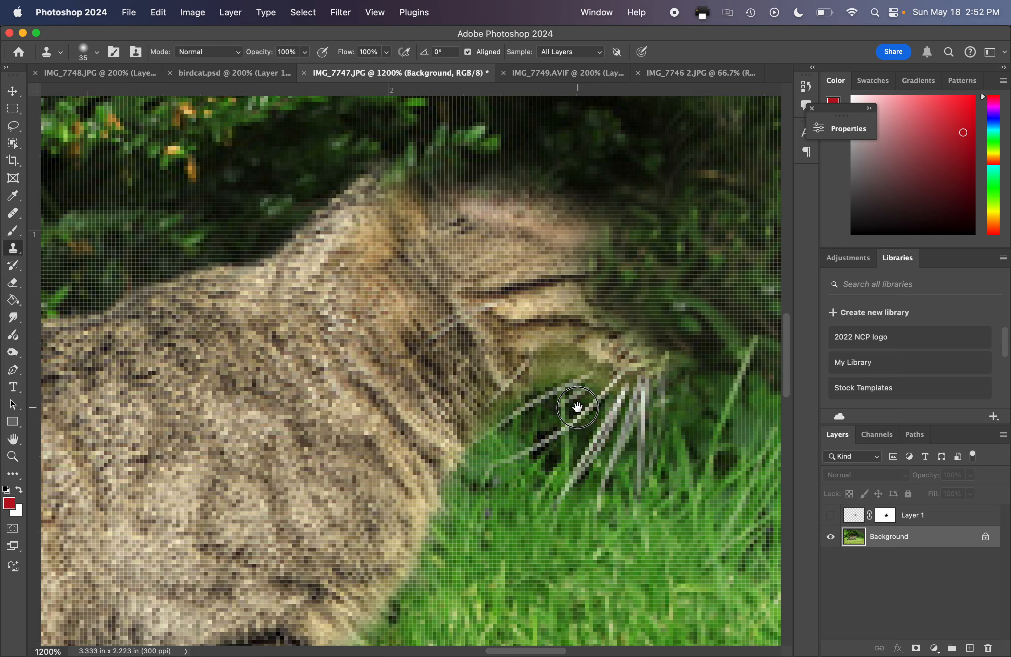
pyautogui.moveTo(578, 407); pyautogui.dragTo(326, 370)
pyautogui.press('[')
pyautogui.press('[')
pyautogui.press('[')
pyautogui.press('[')
pyautogui.press('[')
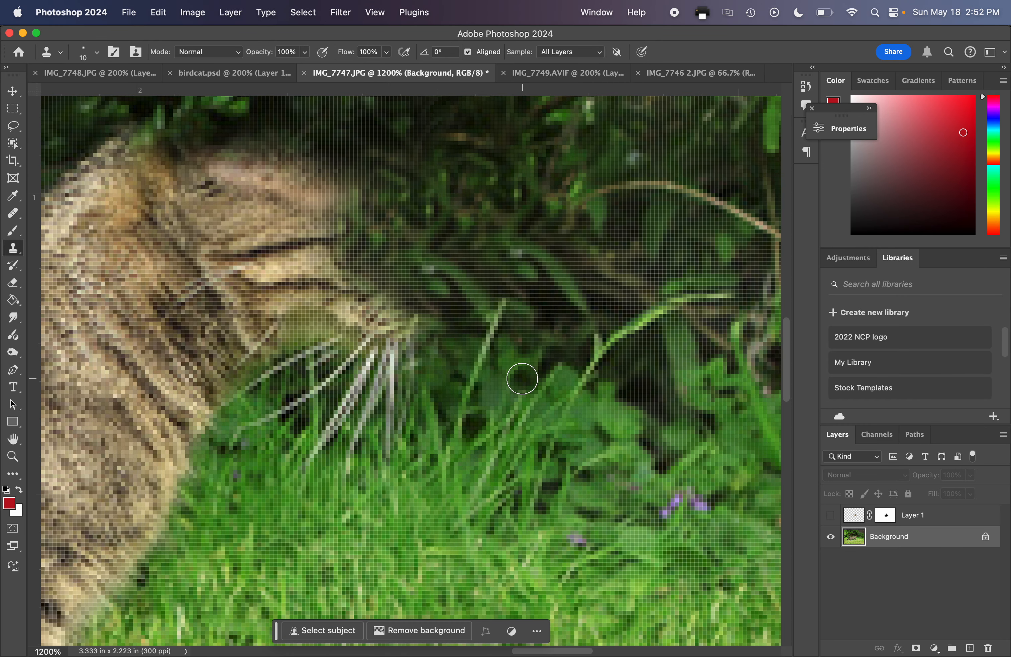
pyautogui.moveTo(414, 314)
pyautogui.mouseDown()
pyautogui.moveTo(381, 310)
pyautogui.moveTo(414, 320)
pyautogui.moveTo(406, 331)
pyautogui.moveTo(370, 300)
pyautogui.mouseUp()
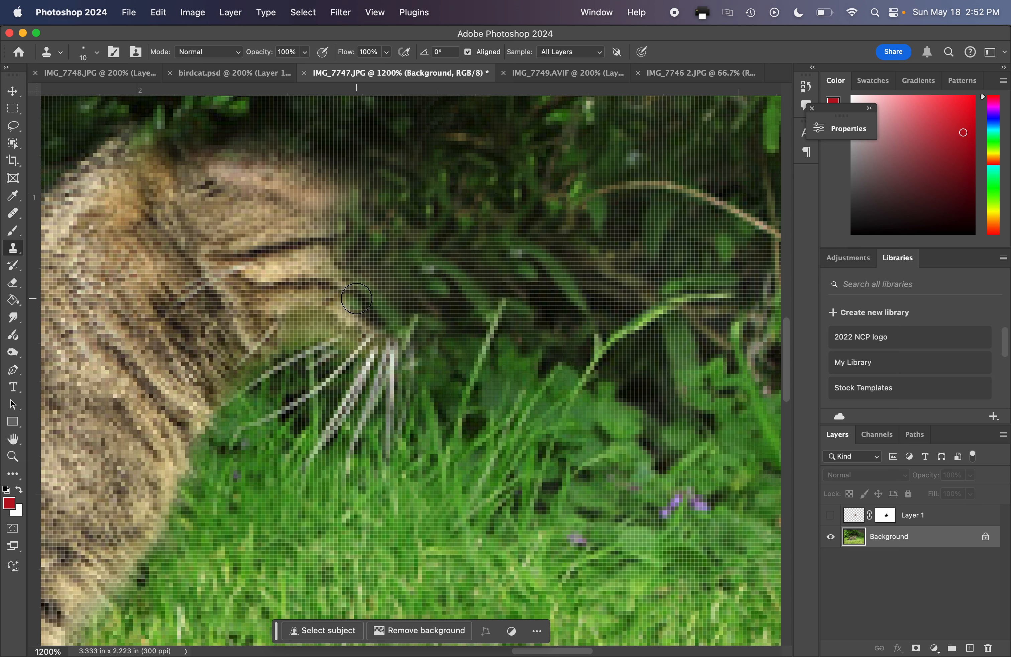
pyautogui.click(830, 516)
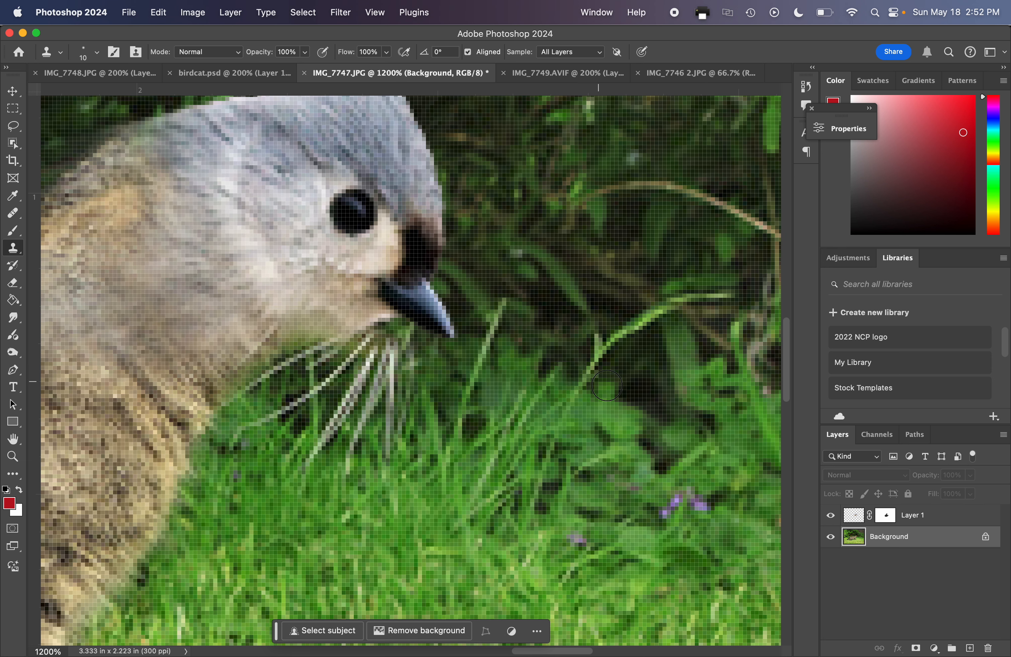
# Select the bird layer's image and shift it horizontally to X 586.50 px with Free Transform.
pyautogui.click(852, 517)
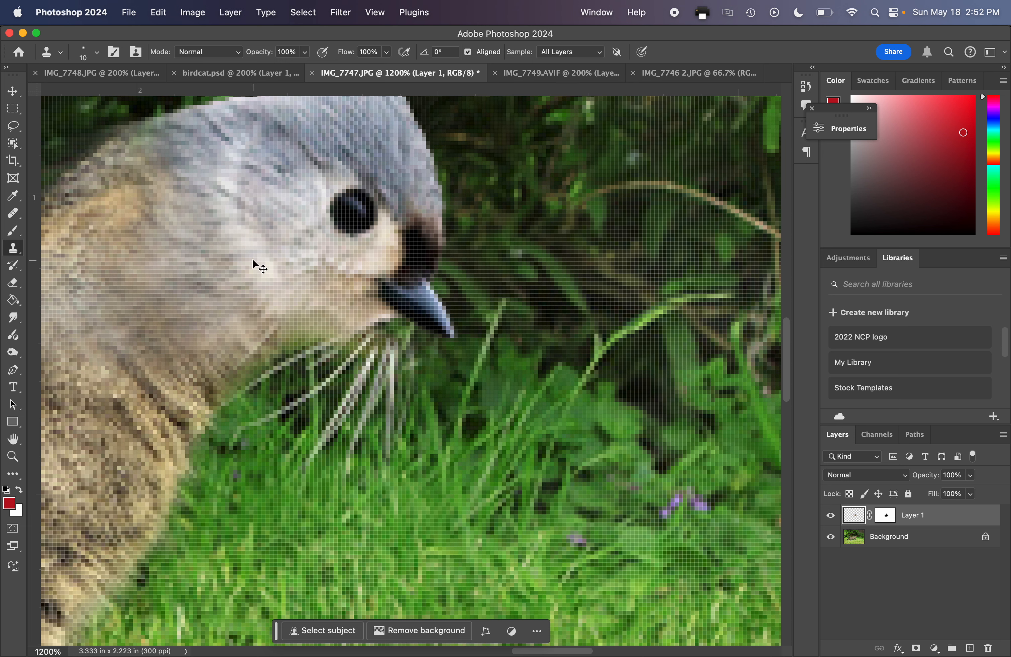
pyautogui.press('super+t')
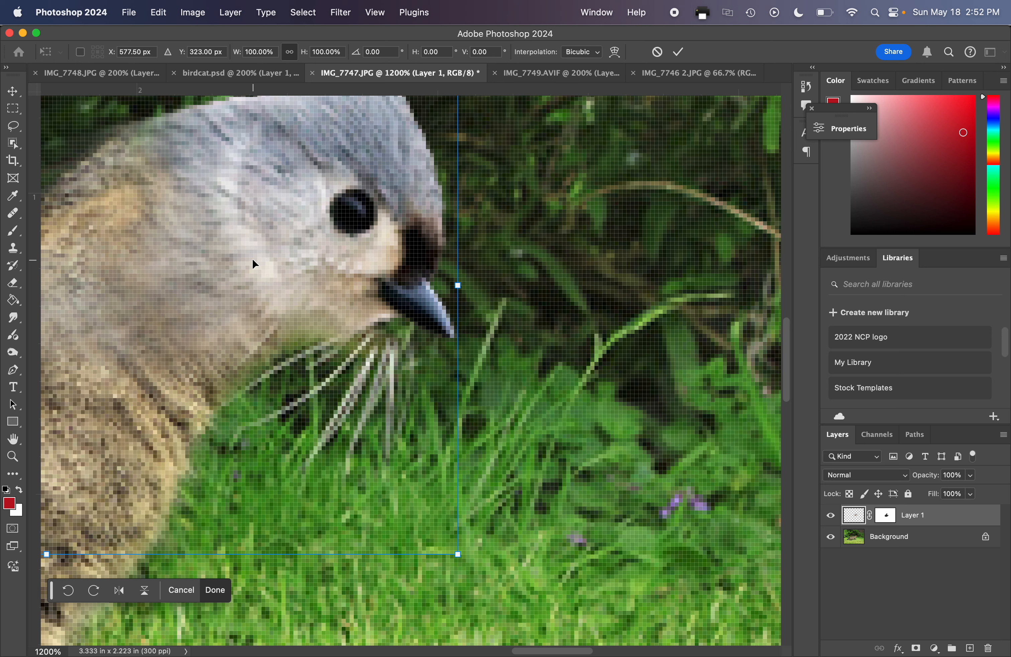
pyautogui.press('Right')
pyautogui.press('Right')
pyautogui.press('Right')
pyautogui.press('Right')
pyautogui.press('Right')
pyautogui.press('Right')
pyautogui.press('Right')
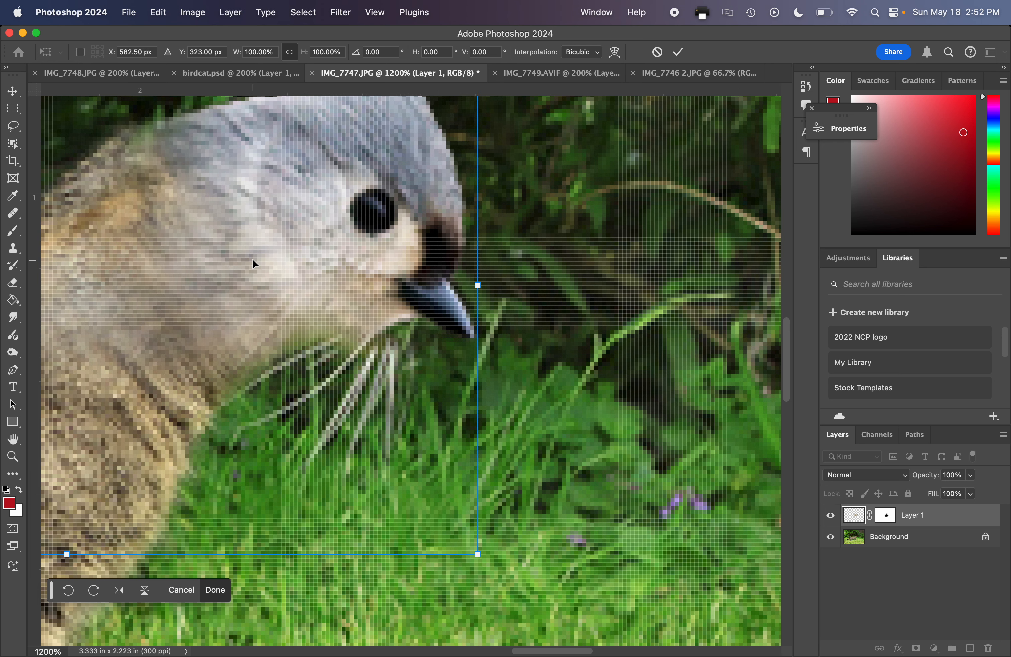
pyautogui.press('Right')
pyautogui.press('Right')
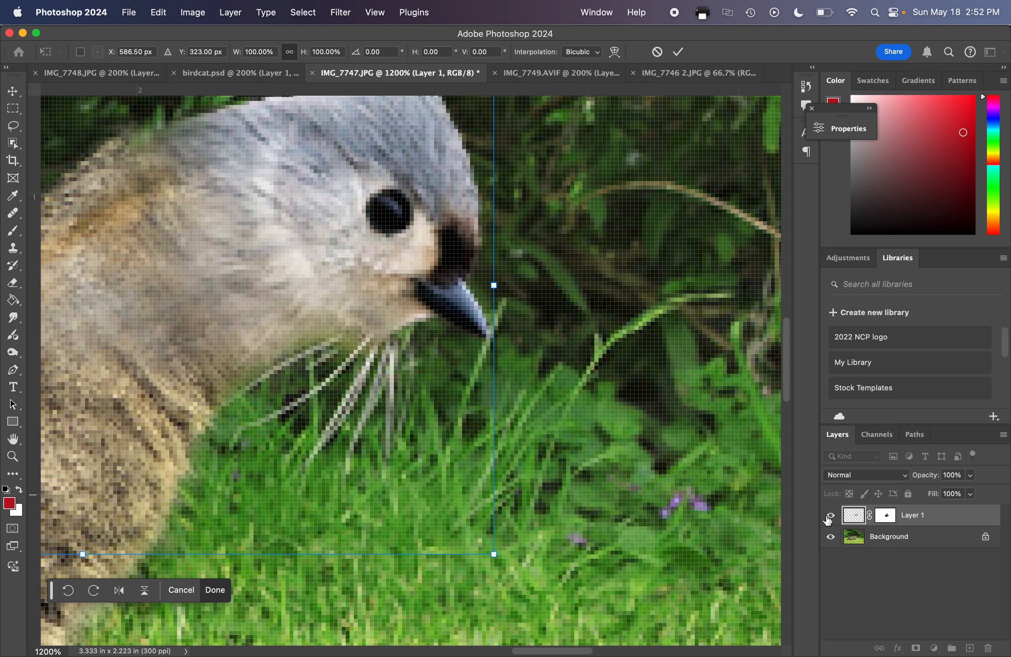
# Target the bird layer's mask and stamp along the throat below the beak with the Clone Stamp at 54% opacity.
pyautogui.click(884, 521)
pyautogui.press('s')
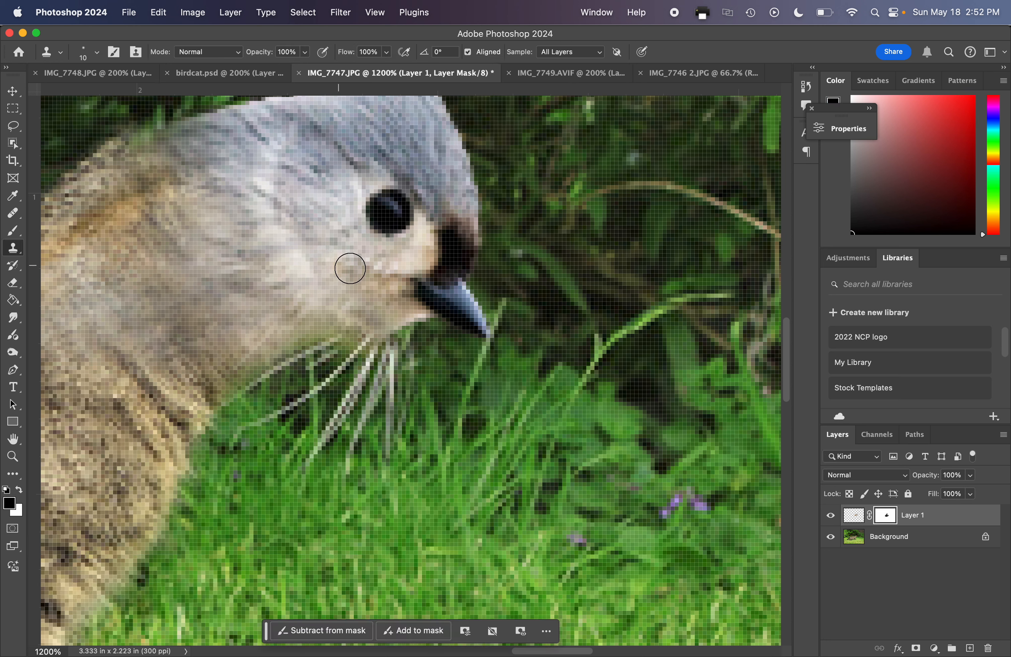
pyautogui.click(306, 53)
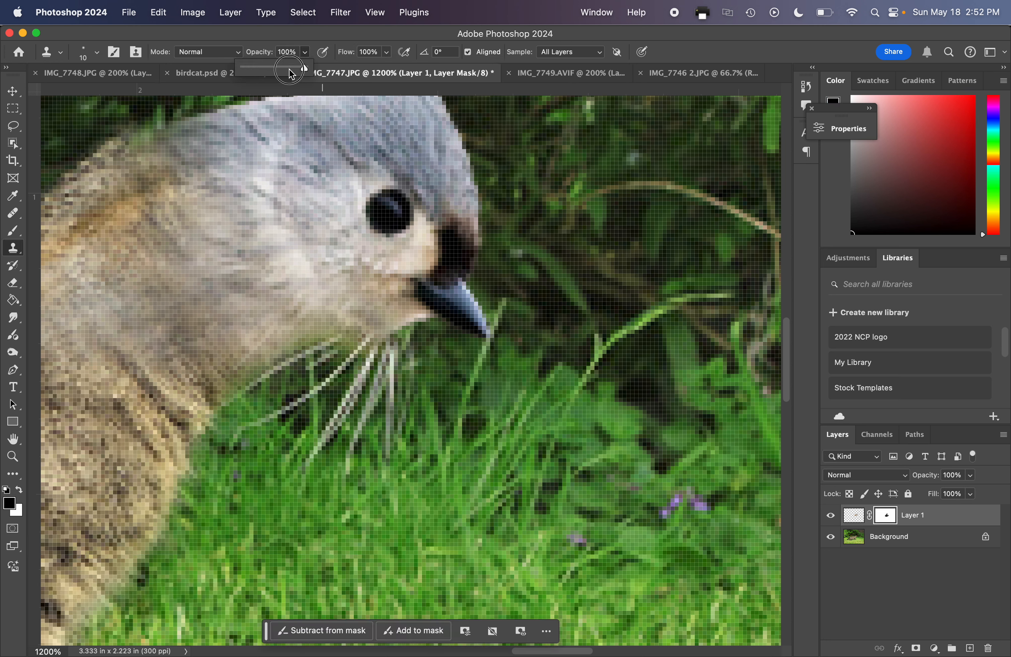
pyautogui.click(410, 319)
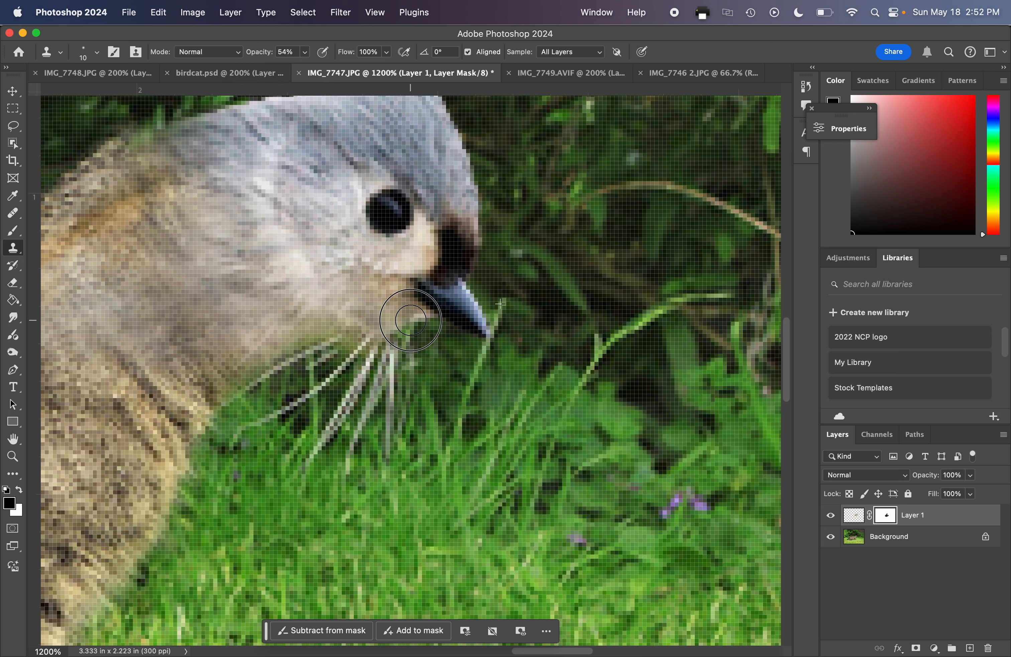
pyautogui.moveTo(410, 320)
pyautogui.mouseDown()
pyautogui.moveTo(360, 324)
pyautogui.moveTo(399, 329)
pyautogui.moveTo(327, 323)
pyautogui.moveTo(403, 322)
pyautogui.moveTo(341, 314)
pyautogui.moveTo(309, 331)
pyautogui.moveTo(324, 332)
pyautogui.moveTo(257, 344)
pyautogui.moveTo(201, 380)
pyautogui.moveTo(236, 337)
pyautogui.moveTo(316, 316)
pyautogui.mouseUp()
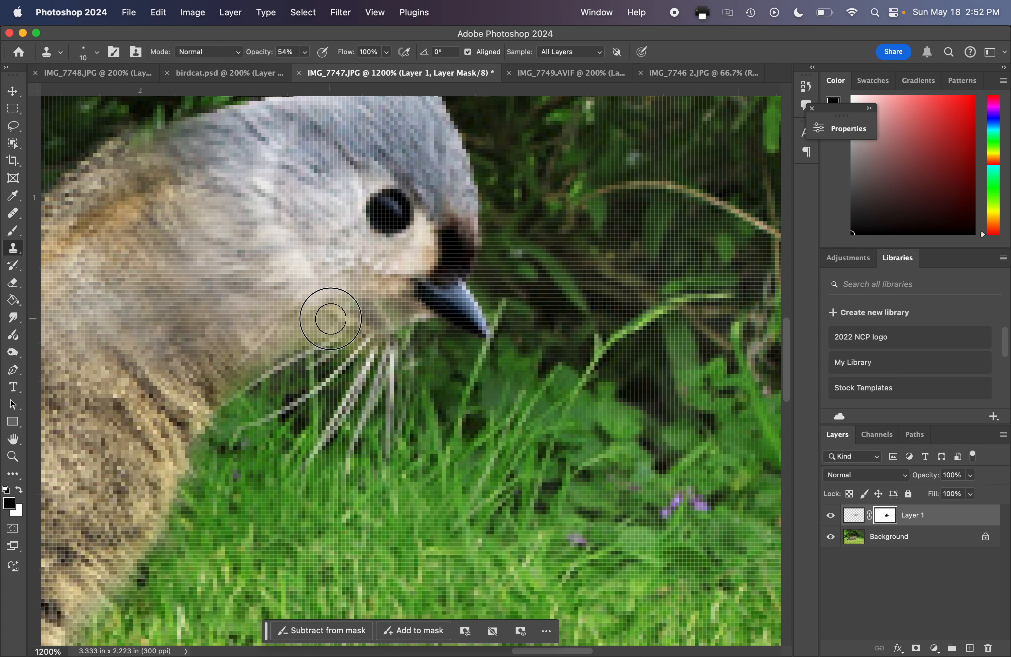
# Blend the bird's nape into the cat's neck on the mask with the Clone Stamp and a black Brush at size 15.
pyautogui.press('super+minus')
pyautogui.press('super+minus')
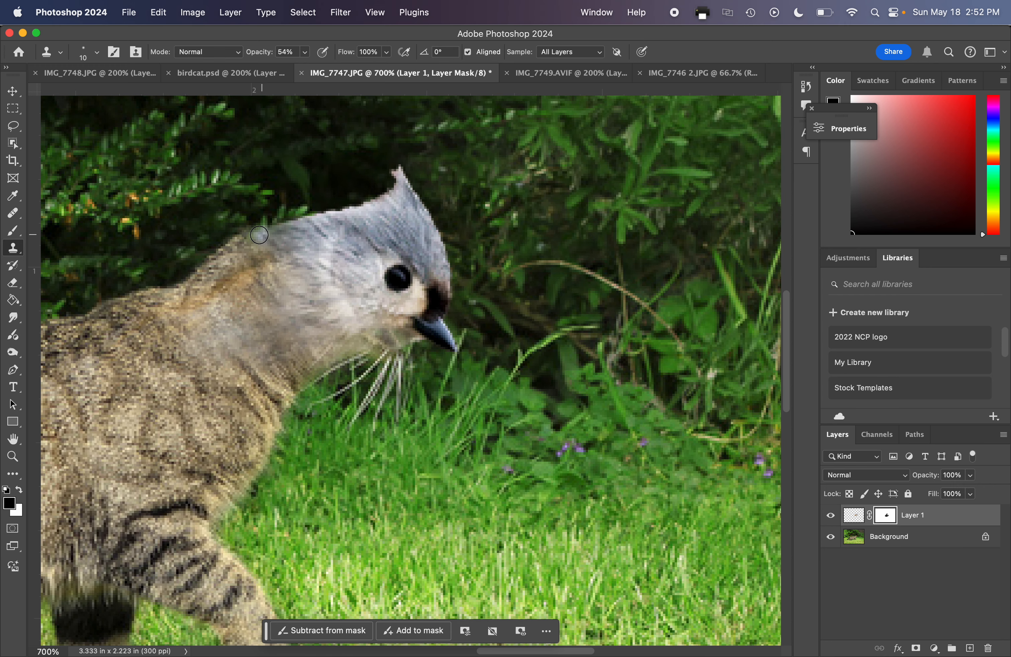
pyautogui.moveTo(259, 235); pyautogui.dragTo(241, 247)
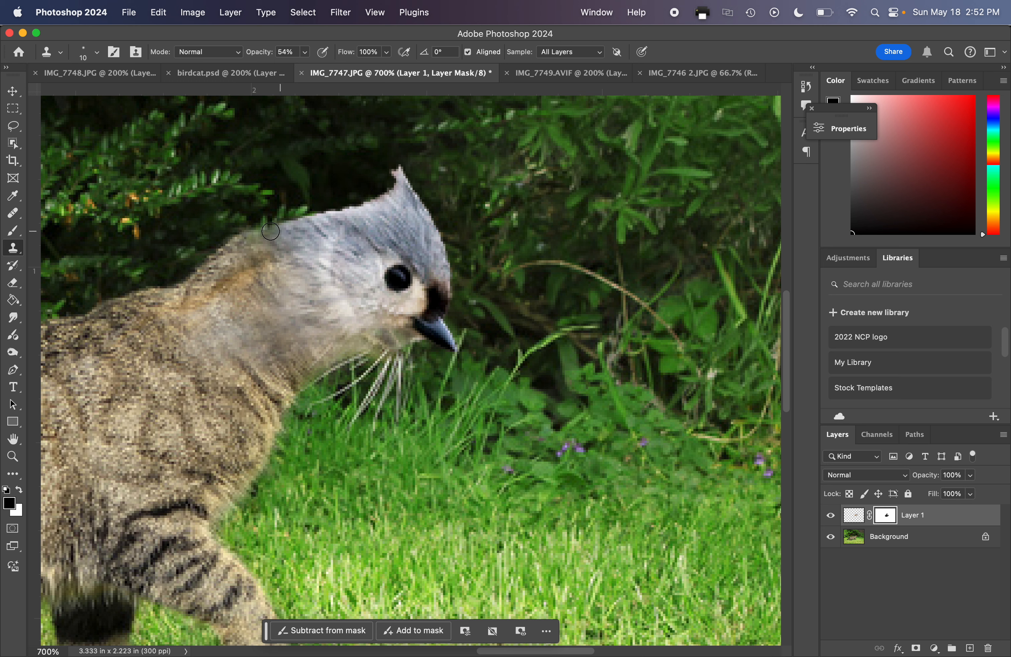
pyautogui.click(13, 231)
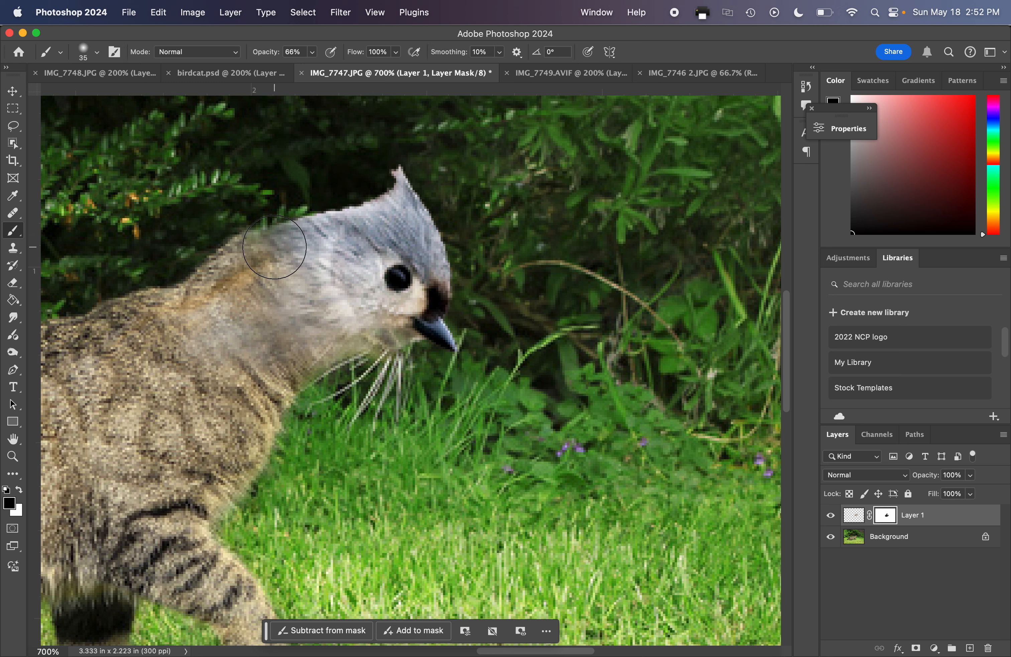
pyautogui.press('[')
pyautogui.press('[')
pyautogui.moveTo(274, 252)
pyautogui.mouseDown()
pyautogui.moveTo(251, 245)
pyautogui.moveTo(241, 263)
pyautogui.mouseUp()
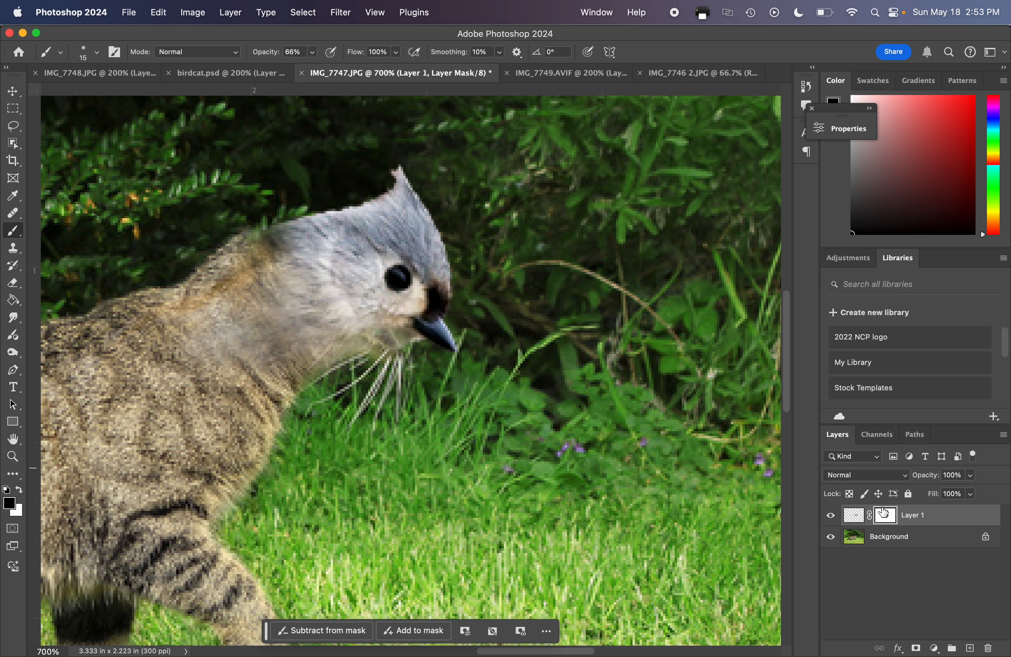
# Paint white on the bird layer's mask to restore the throat under the beak and touch up the nape, then review the whole image.
pyautogui.moveTo(394, 335)
pyautogui.mouseDown()
pyautogui.moveTo(345, 341)
pyautogui.moveTo(383, 332)
pyautogui.moveTo(397, 344)
pyautogui.mouseUp()
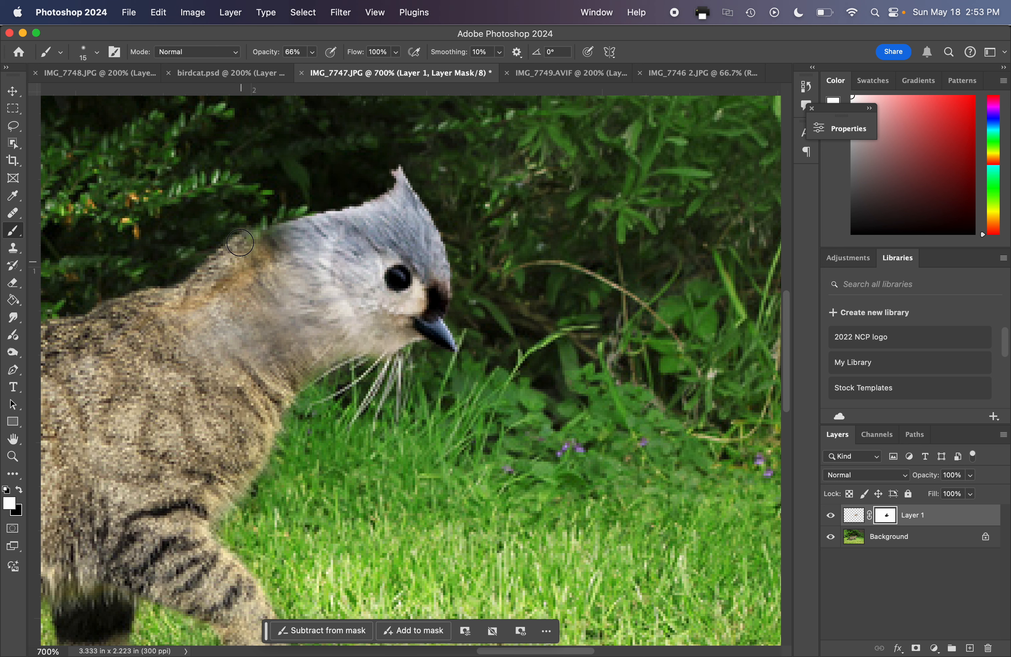
pyautogui.press('x')
pyautogui.moveTo(281, 250)
pyautogui.mouseDown()
pyautogui.moveTo(301, 237)
pyautogui.moveTo(235, 272)
pyautogui.moveTo(256, 243)
pyautogui.moveTo(247, 246)
pyautogui.mouseUp()
pyautogui.press('super+minus')
pyautogui.press('super+minus')
pyautogui.press('super+minus')
pyautogui.press('super+minus')
pyautogui.press('super+minus')
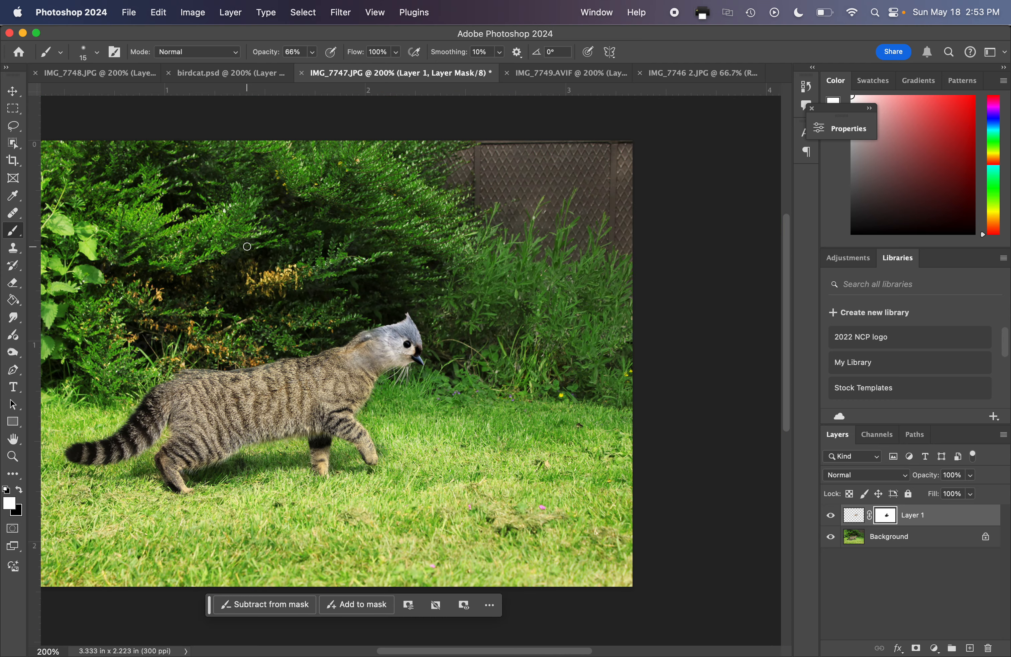
pyautogui.moveTo(235, 302)
pyautogui.mouseDown()
pyautogui.moveTo(300, 294)
pyautogui.moveTo(340, 307)
pyautogui.mouseUp()
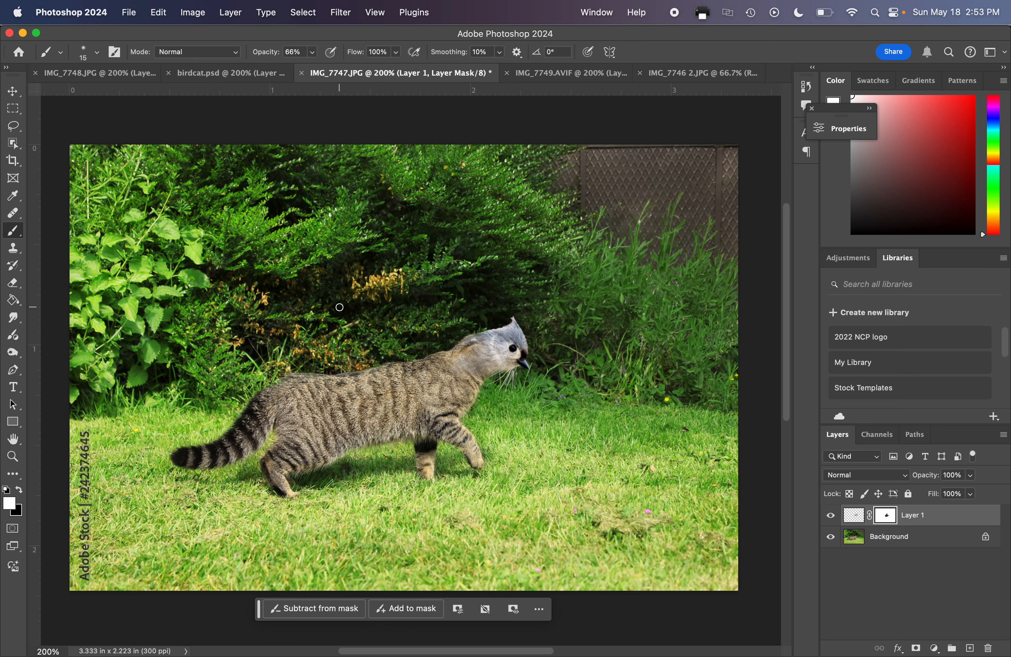